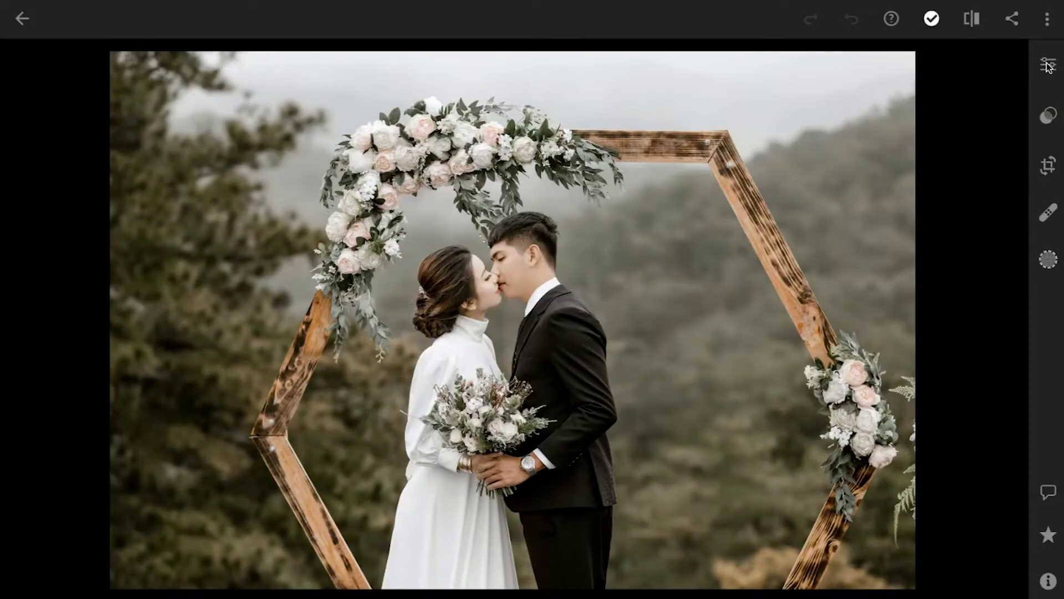
# Open the Edit adjustments panel for the wedding couple photo
pyautogui.click(1048, 65)
# Expand the Light section and raise exposure to 0.20
pyautogui.click(870, 169)
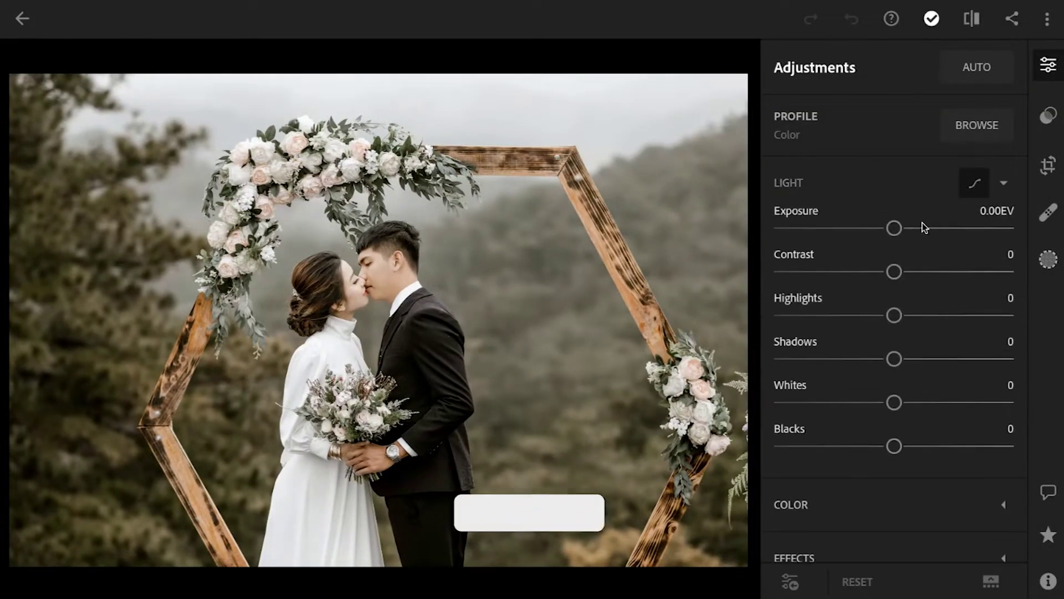
pyautogui.moveTo(993, 214); pyautogui.dragTo(1010, 219)
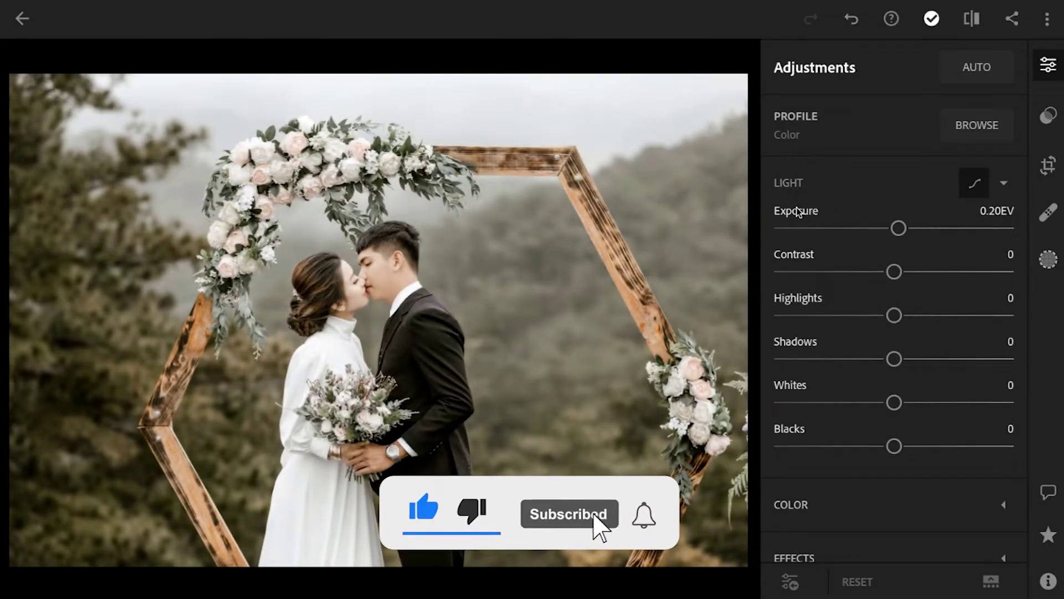
pyautogui.scroll(2, 988, 255)
pyautogui.scroll(6, 988, 255)
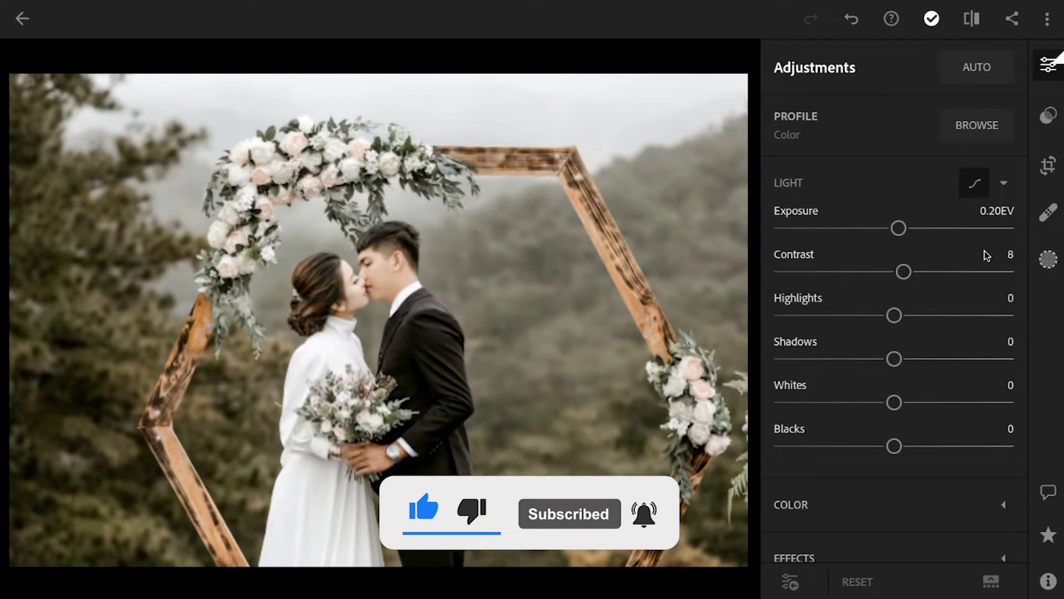
pyautogui.scroll(2, 987, 255)
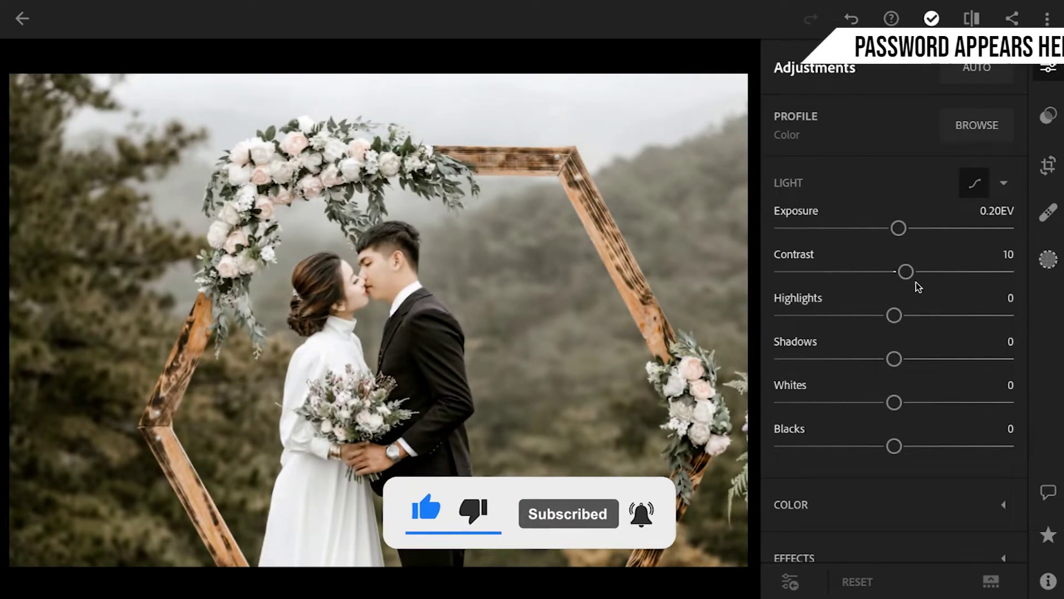
pyautogui.scroll(-4, 787, 299)
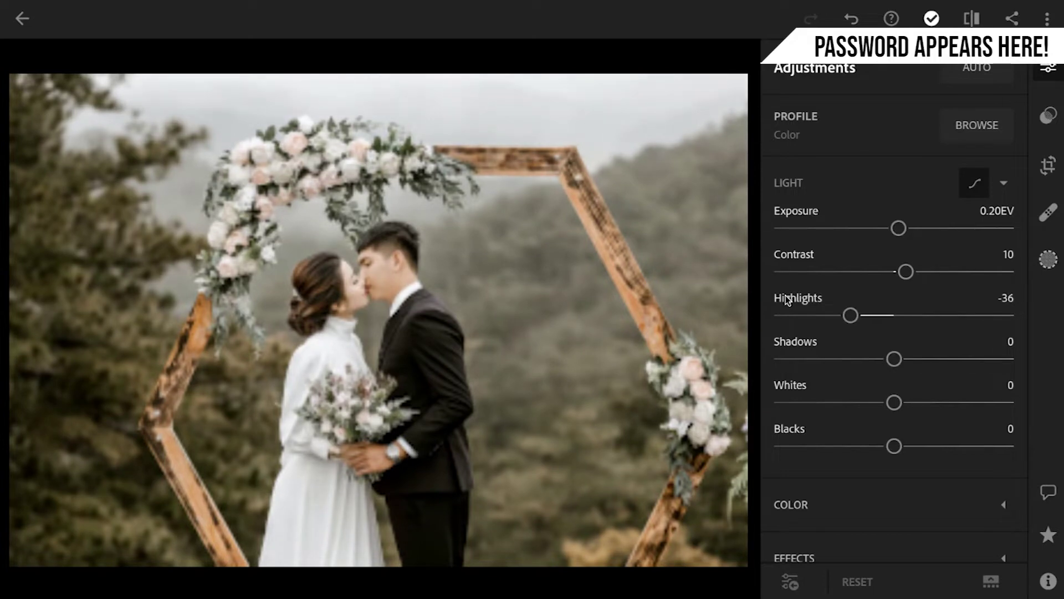
pyautogui.scroll(-2, 787, 298)
pyautogui.scroll(-2, 788, 299)
pyautogui.scroll(4, 787, 299)
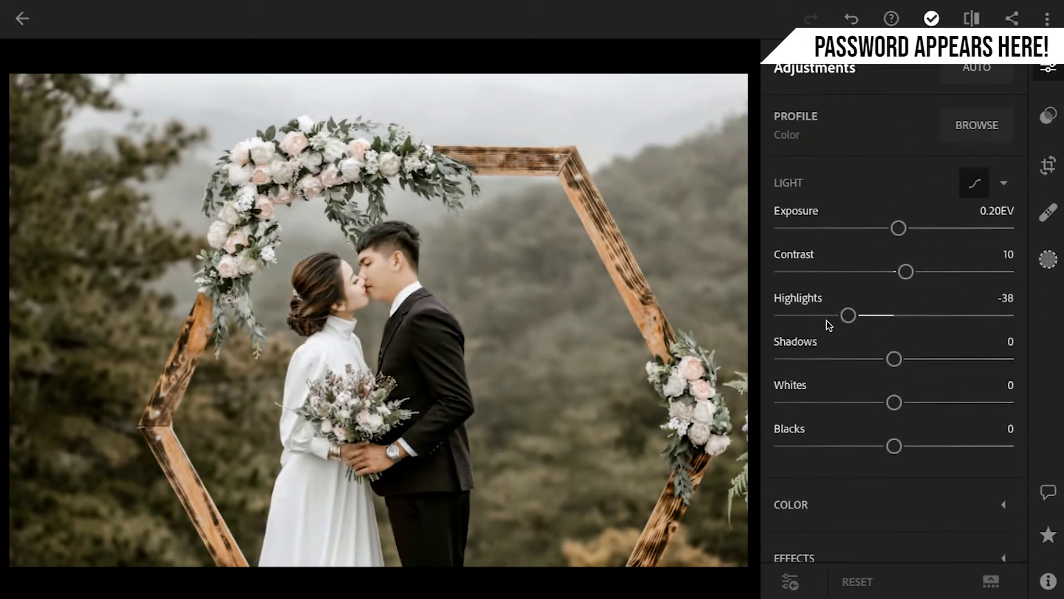
# Set highlights to -77, shadows 46, whites slightly up and blacks 17
pyautogui.moveTo(848, 315); pyautogui.dragTo(806, 323)
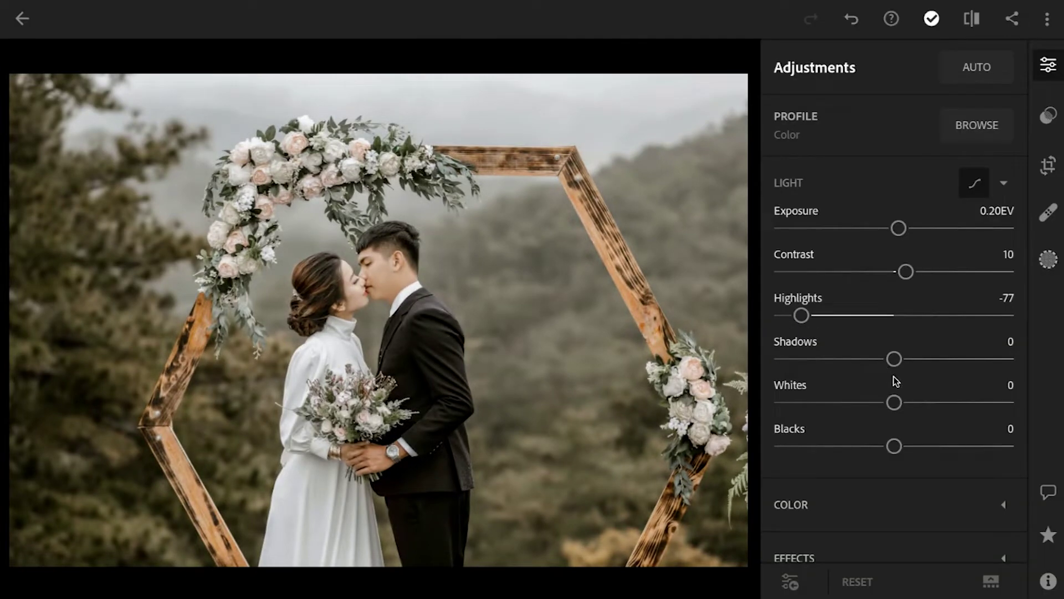
pyautogui.moveTo(896, 364); pyautogui.dragTo(916, 365)
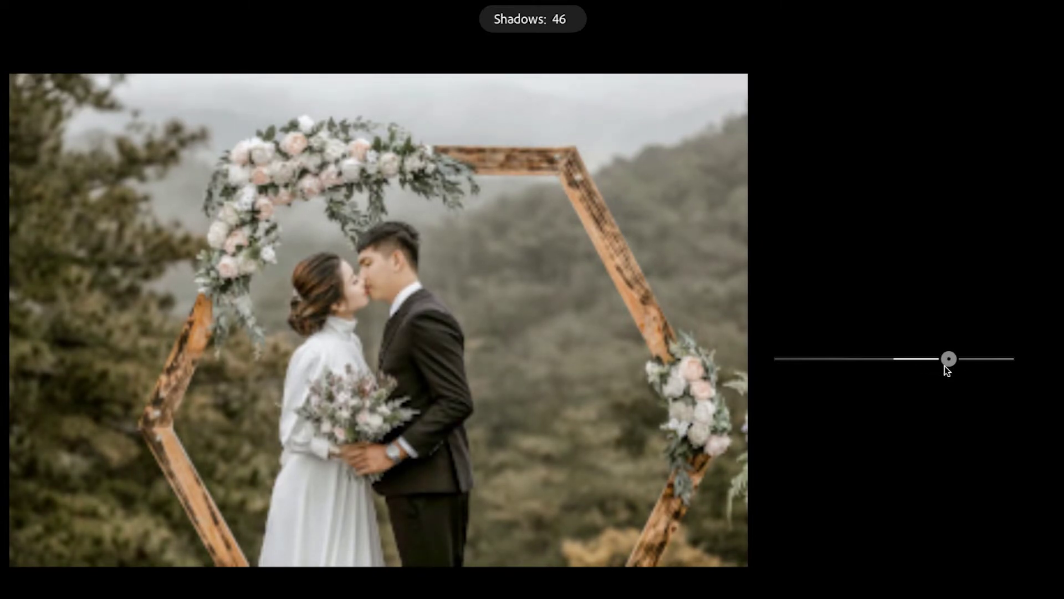
pyautogui.moveTo(944, 366); pyautogui.dragTo(945, 366)
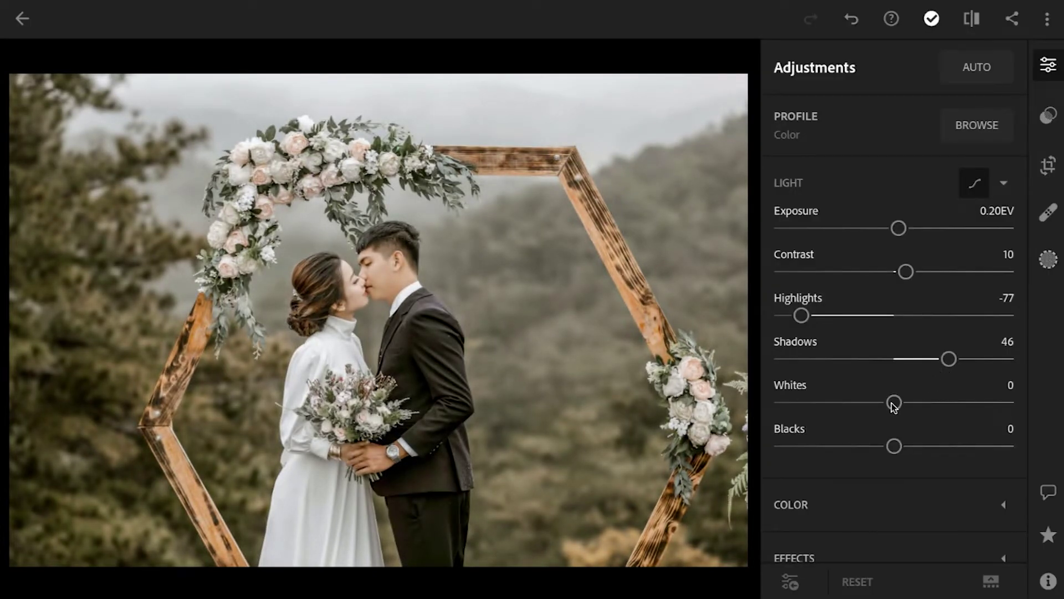
pyautogui.moveTo(896, 404); pyautogui.dragTo(897, 405)
pyautogui.moveTo(896, 447); pyautogui.dragTo(916, 447)
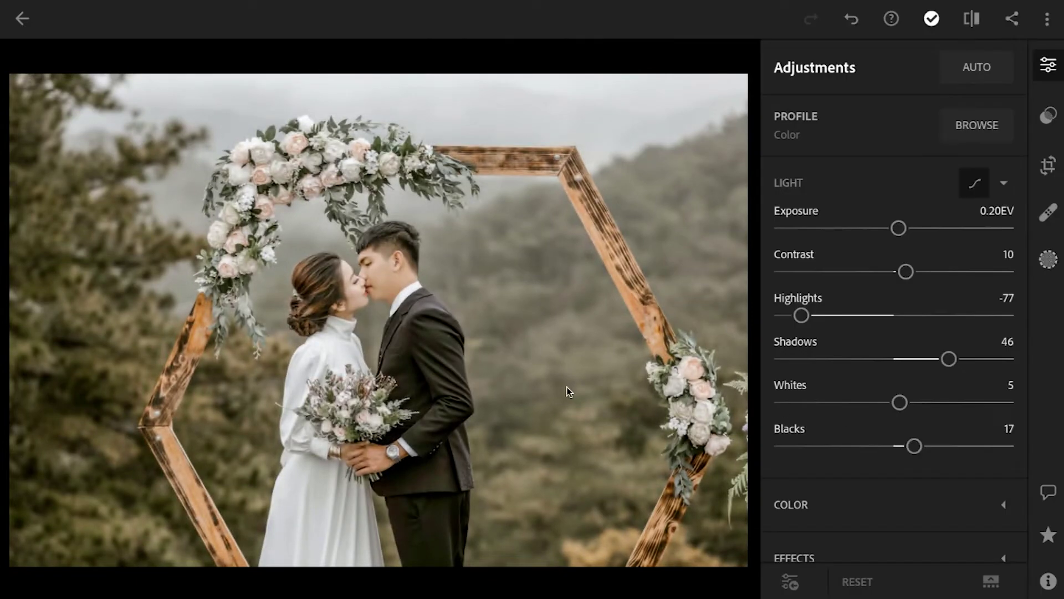
# Toggle the before/after view to compare the light edits with the original
pyautogui.press('\\')
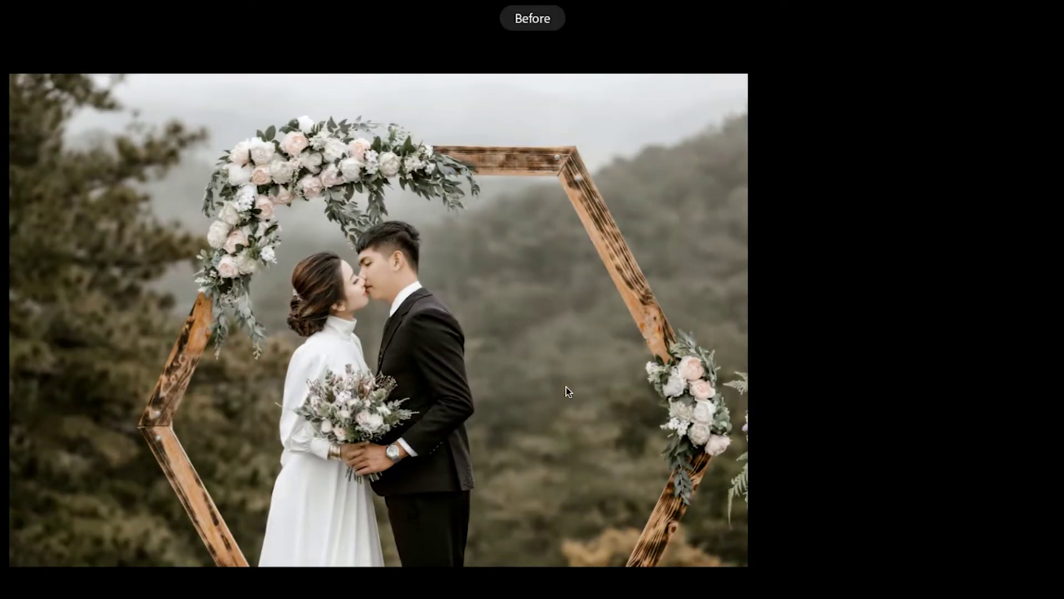
pyautogui.press('\\')
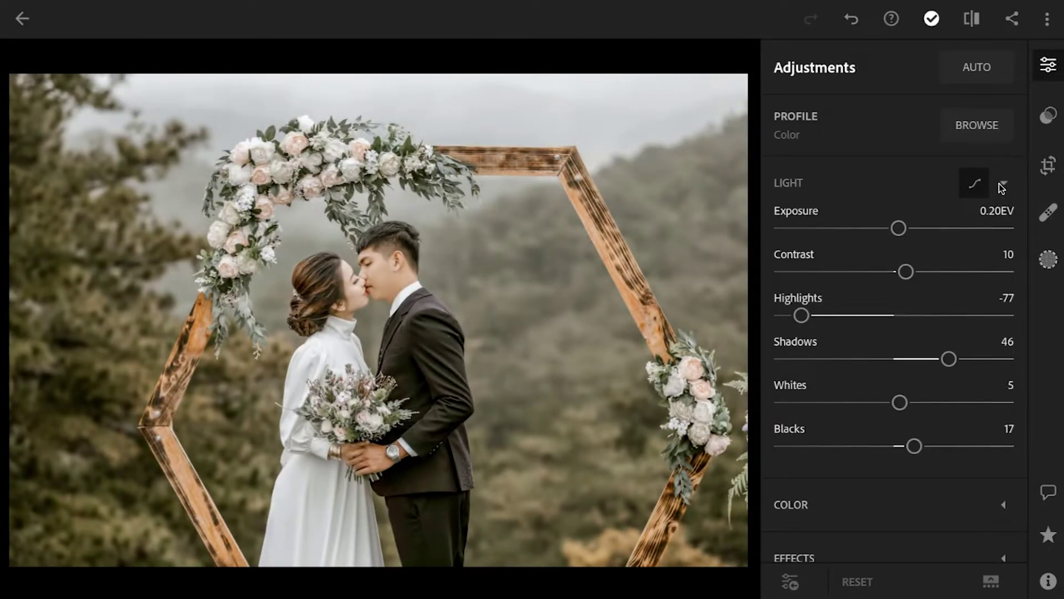
pyautogui.click(975, 184)
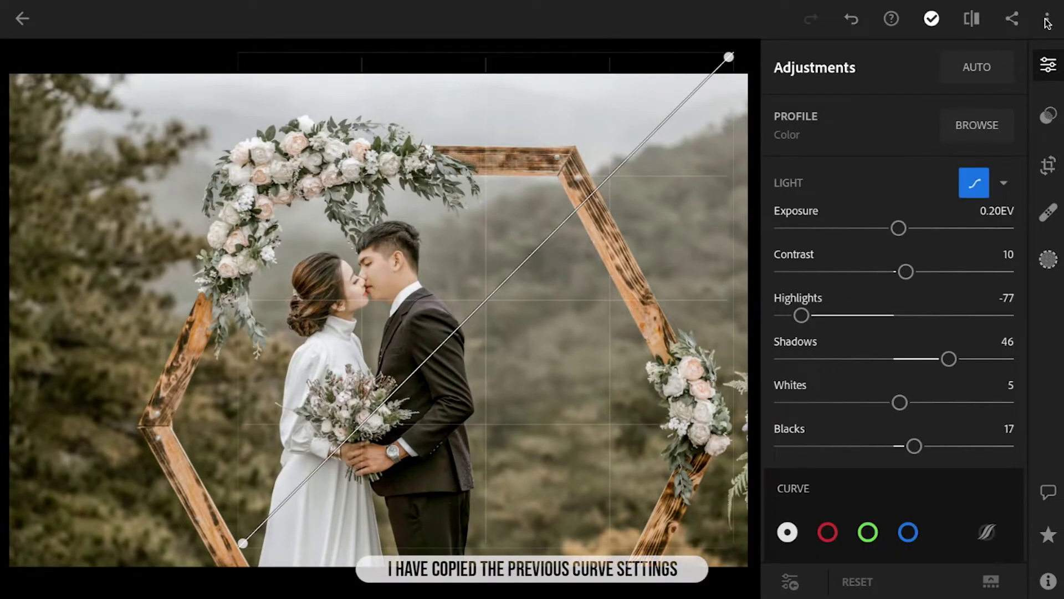
# Paste the previously copied tone curve settings onto the photo
pyautogui.click(1047, 19)
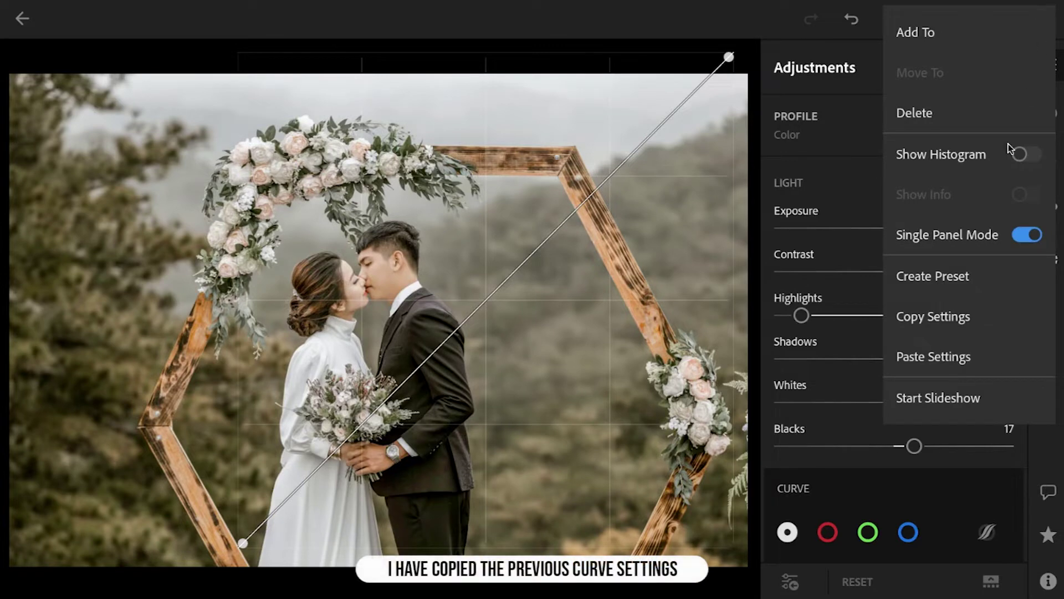
pyautogui.click(938, 357)
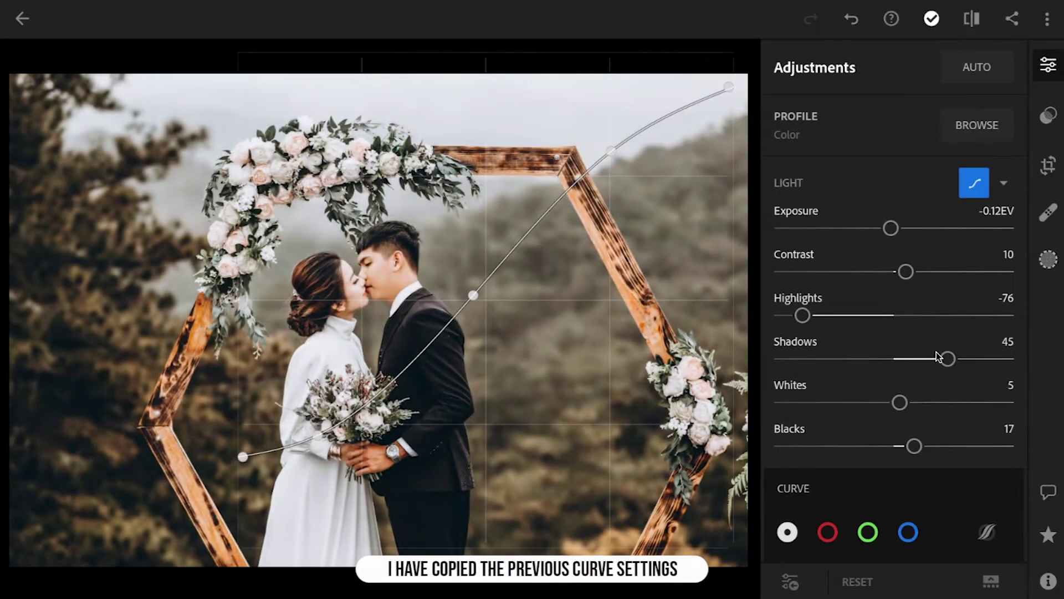
pyautogui.scroll(-5, 856, 421)
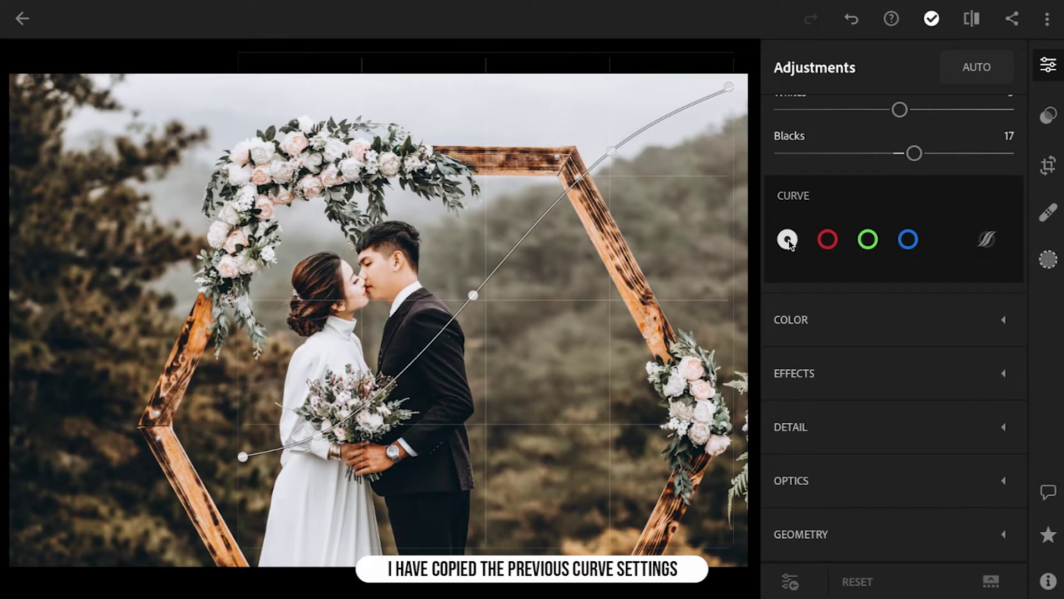
# Inspect the pasted Red, Green, Blue and RGB channel curves
pyautogui.click(828, 240)
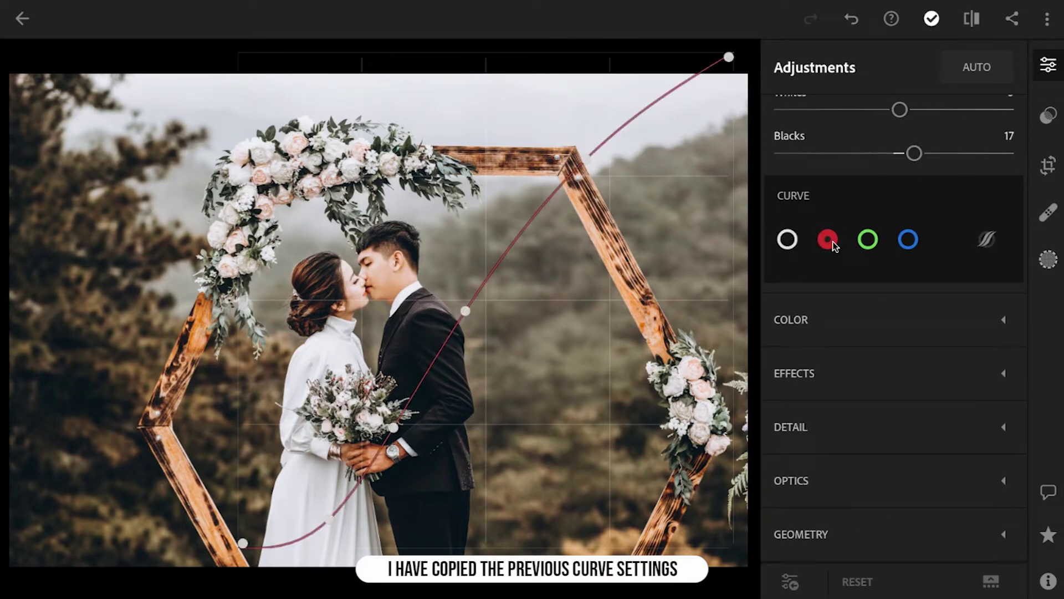
pyautogui.click(868, 240)
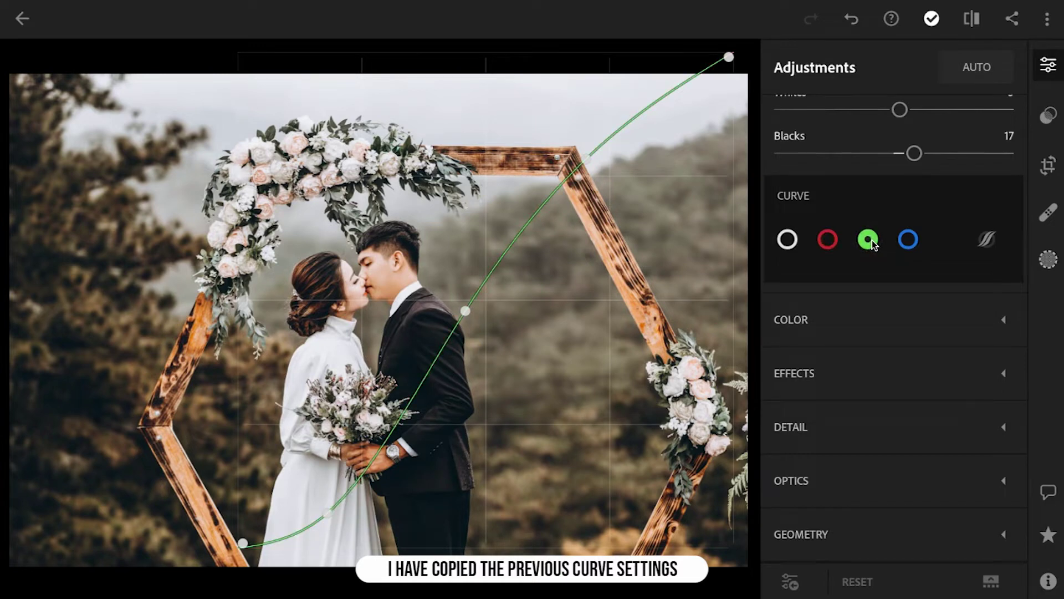
pyautogui.click(908, 239)
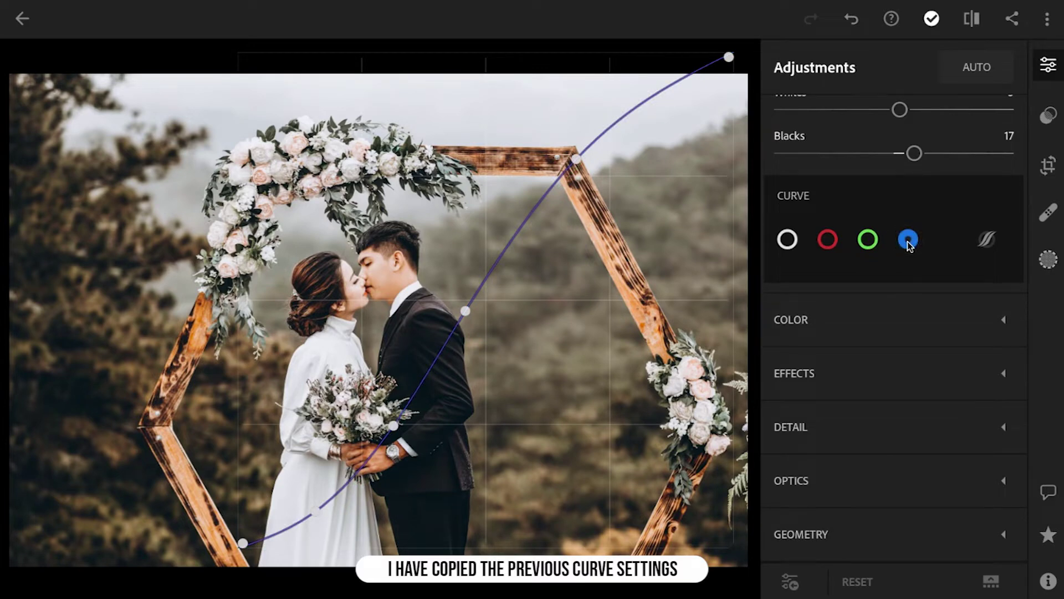
pyautogui.click(794, 243)
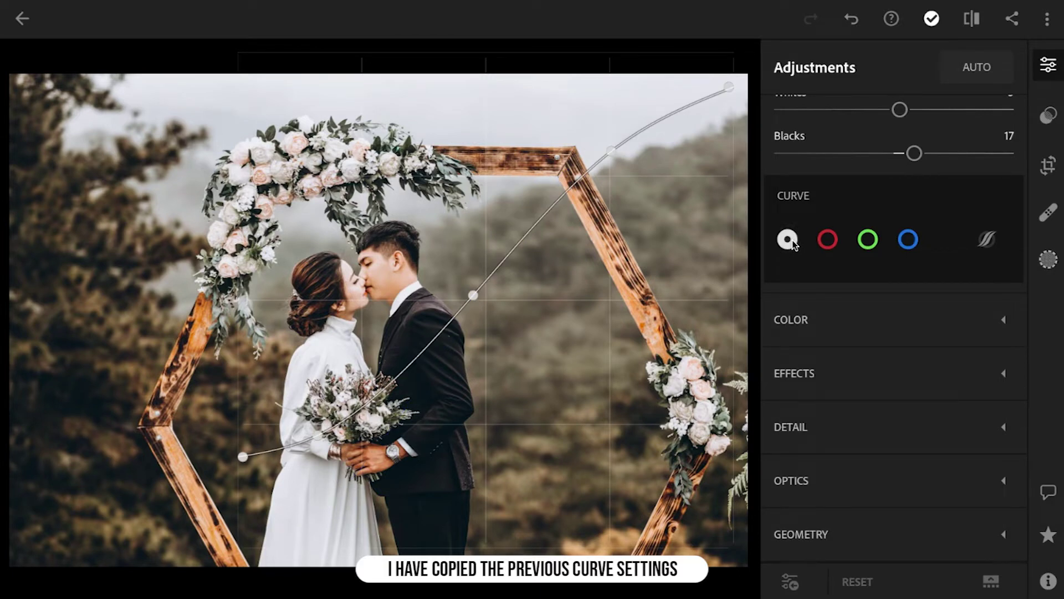
pyautogui.click(869, 328)
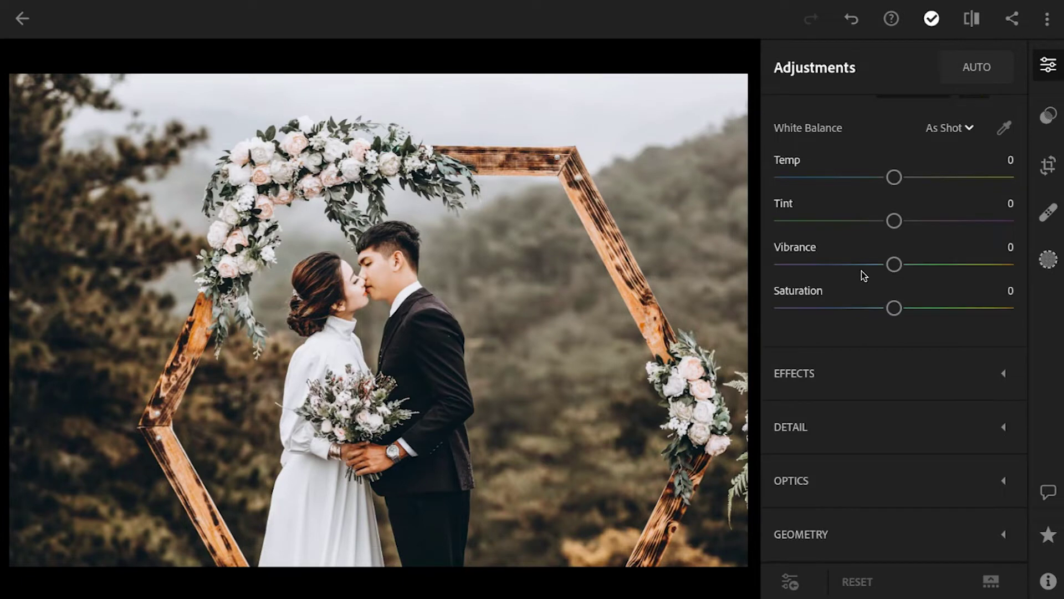
# Set temperature to 11, tint -10, vibrance -9 and saturation -16
pyautogui.moveTo(904, 177); pyautogui.dragTo(912, 178)
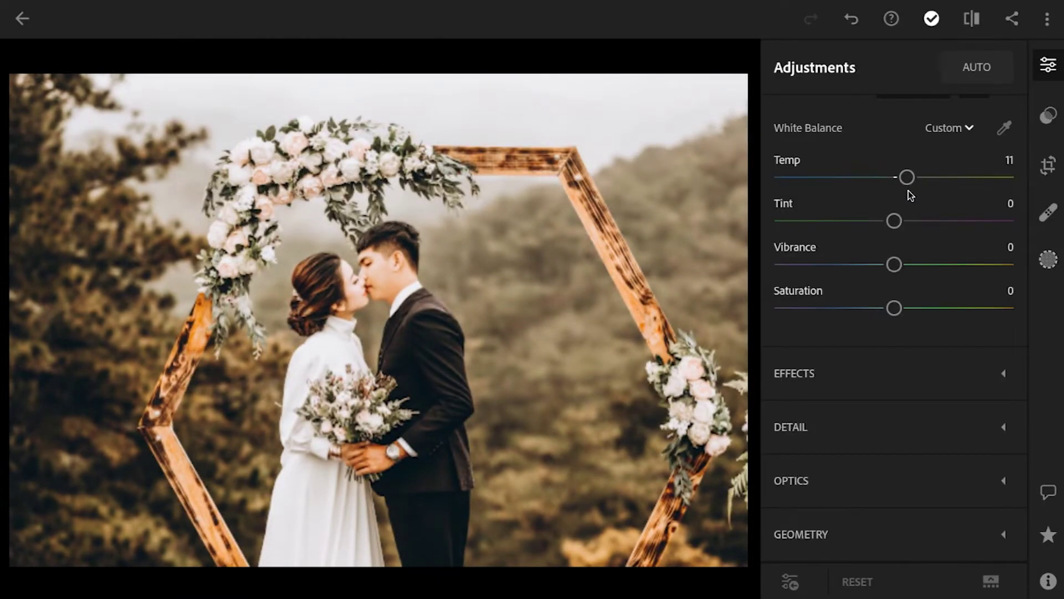
pyautogui.moveTo(895, 221); pyautogui.dragTo(882, 221)
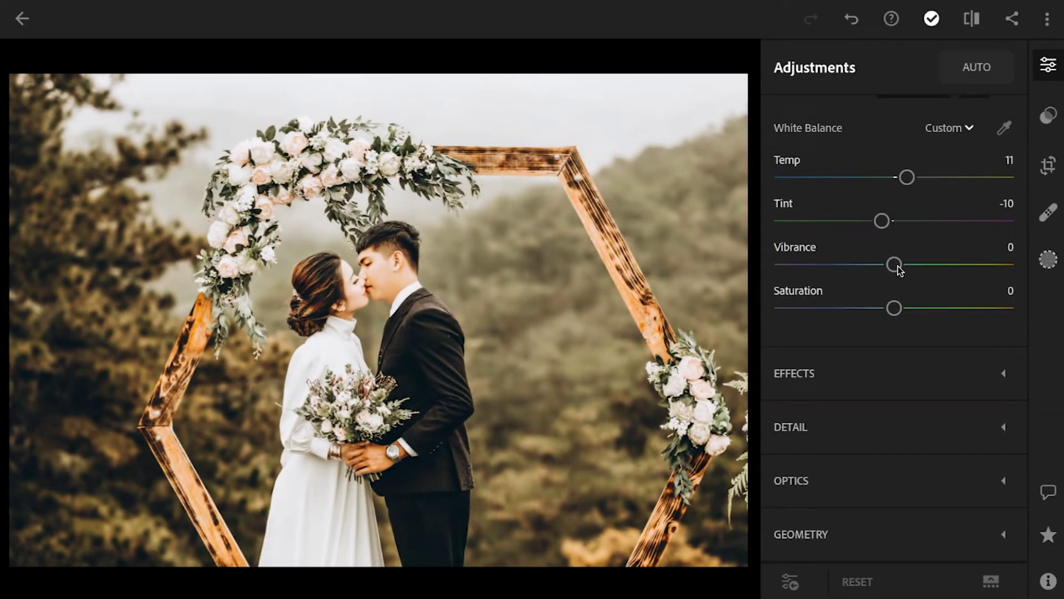
pyautogui.moveTo(893, 264); pyautogui.dragTo(886, 268)
pyautogui.moveTo(894, 306); pyautogui.dragTo(875, 315)
pyautogui.scroll(3, 977, 143)
# In Color Mix, set red hue to -5 and red saturation to -16
pyautogui.click(974, 237)
pyautogui.scroll(-5, 946, 255)
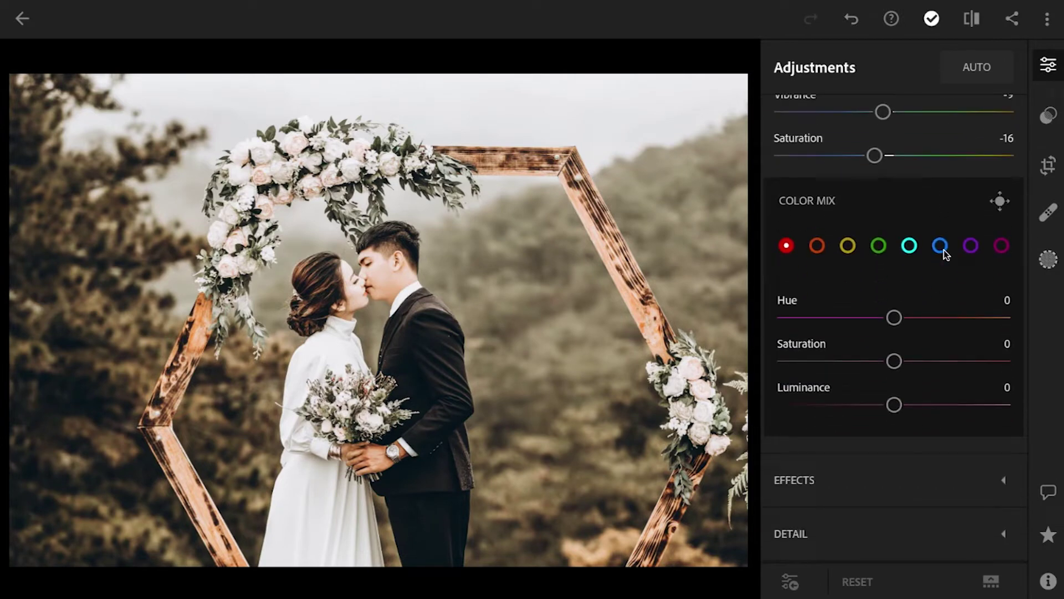
pyautogui.moveTo(894, 318); pyautogui.dragTo(891, 318)
pyautogui.moveTo(893, 362); pyautogui.dragTo(872, 361)
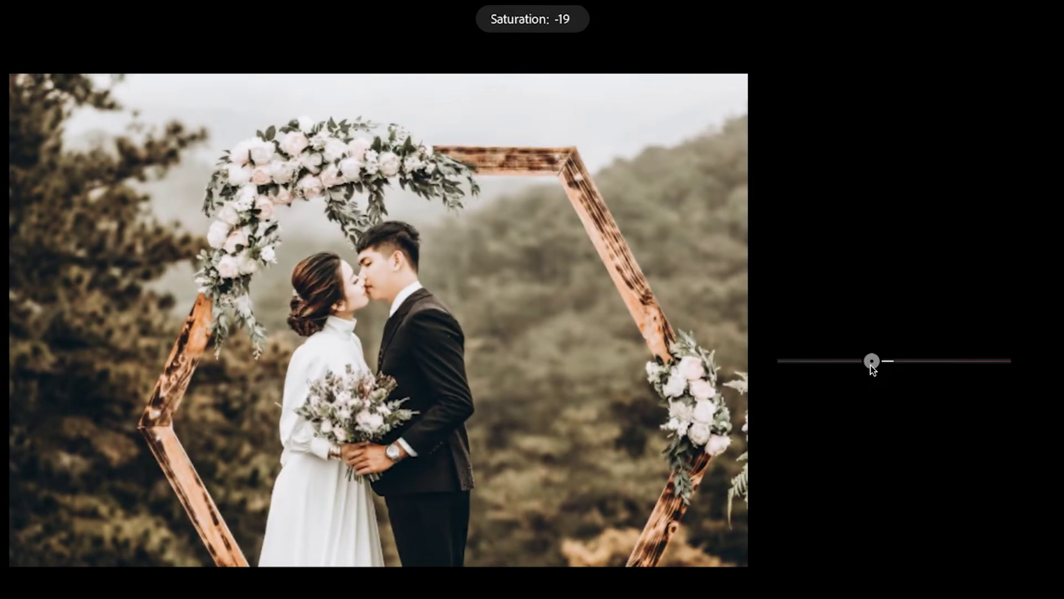
pyautogui.moveTo(872, 361); pyautogui.dragTo(875, 361)
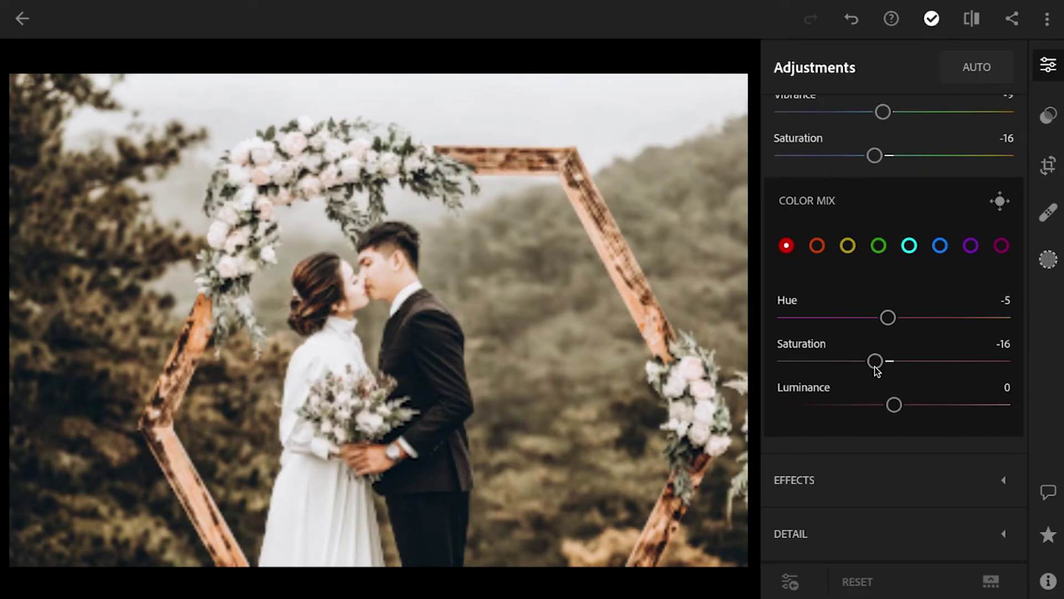
# Shift orange hue toward yellow, desaturate orange to -20 and darken it
pyautogui.click(817, 246)
pyautogui.moveTo(893, 316); pyautogui.dragTo(903, 320)
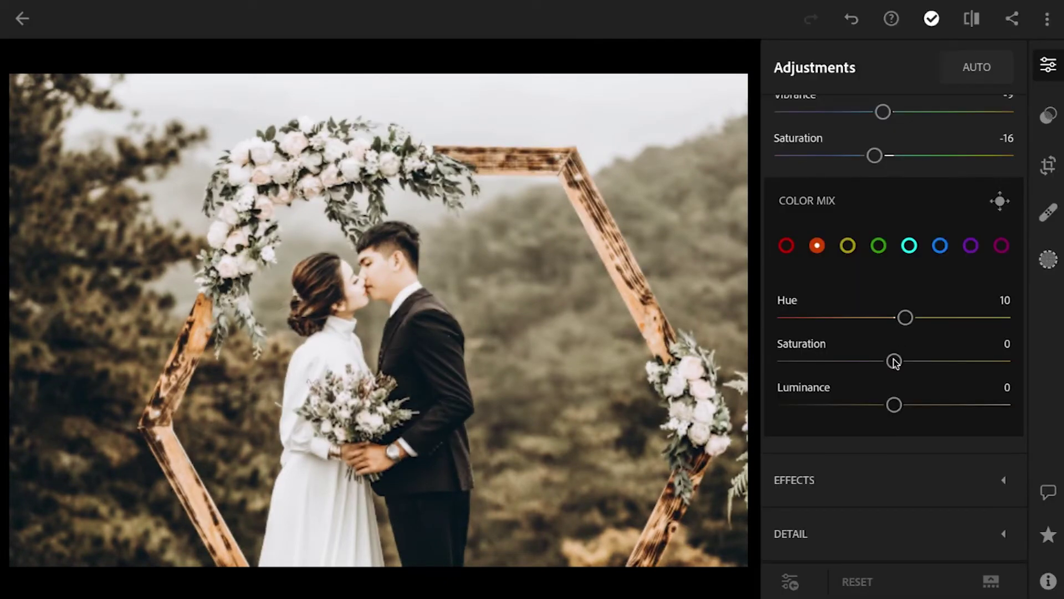
pyautogui.moveTo(893, 360); pyautogui.dragTo(871, 361)
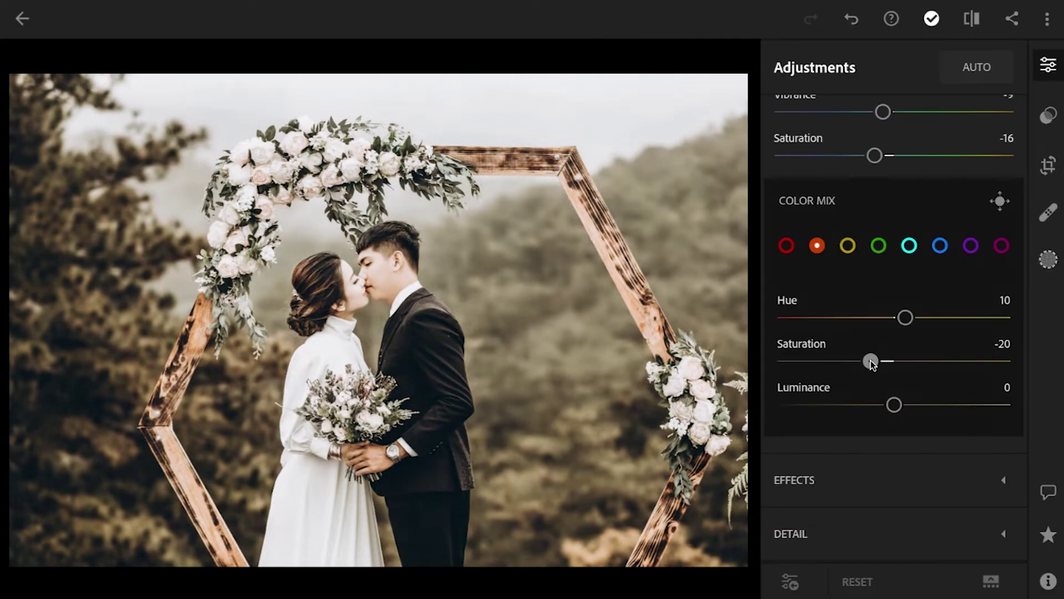
pyautogui.moveTo(896, 408); pyautogui.dragTo(891, 405)
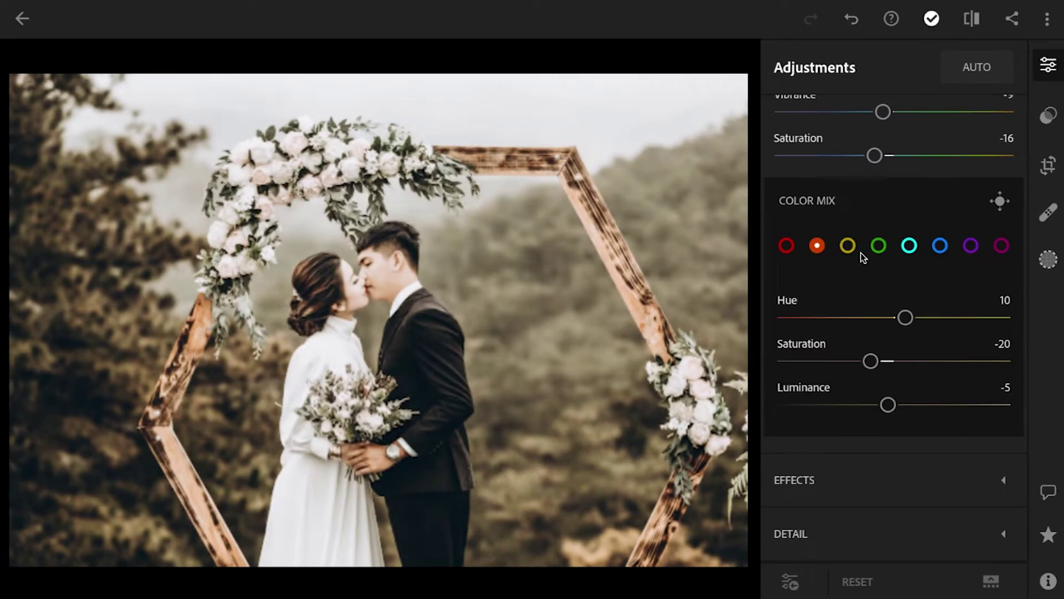
# Set yellow hue to 19 and yellow saturation to -28
pyautogui.click(849, 245)
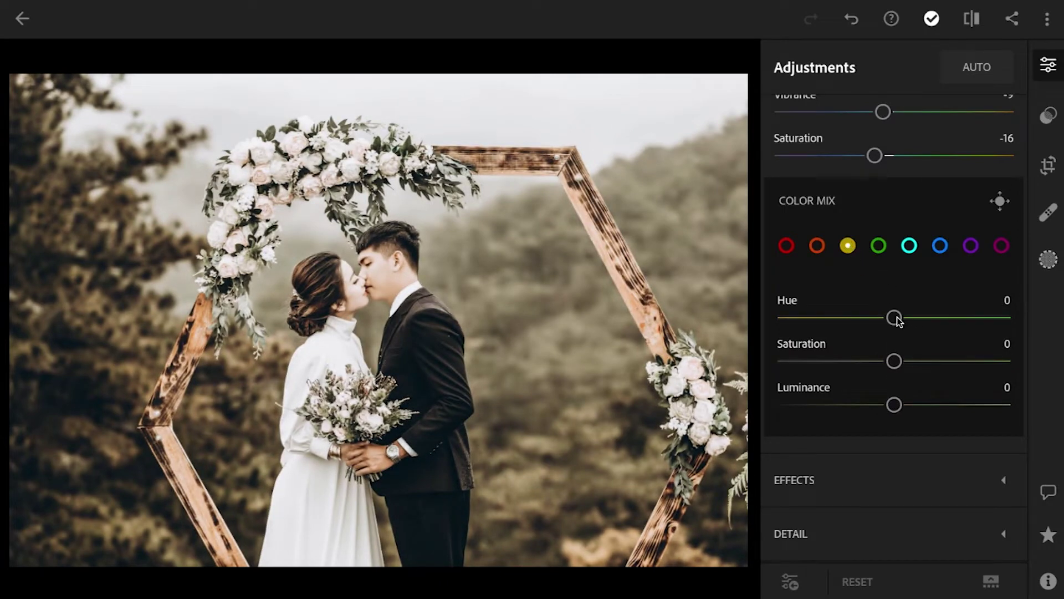
pyautogui.moveTo(895, 318); pyautogui.dragTo(923, 322)
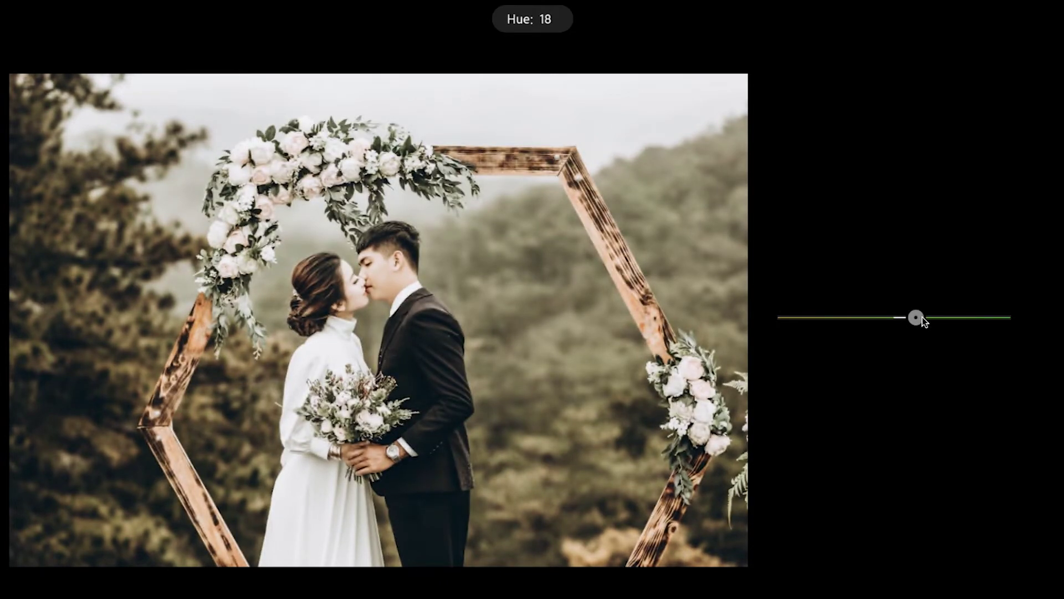
pyautogui.moveTo(923, 322); pyautogui.dragTo(920, 320)
pyautogui.moveTo(897, 361); pyautogui.dragTo(860, 361)
# Set green hue -70, saturation -60, and brighten green luminance
pyautogui.click(879, 245)
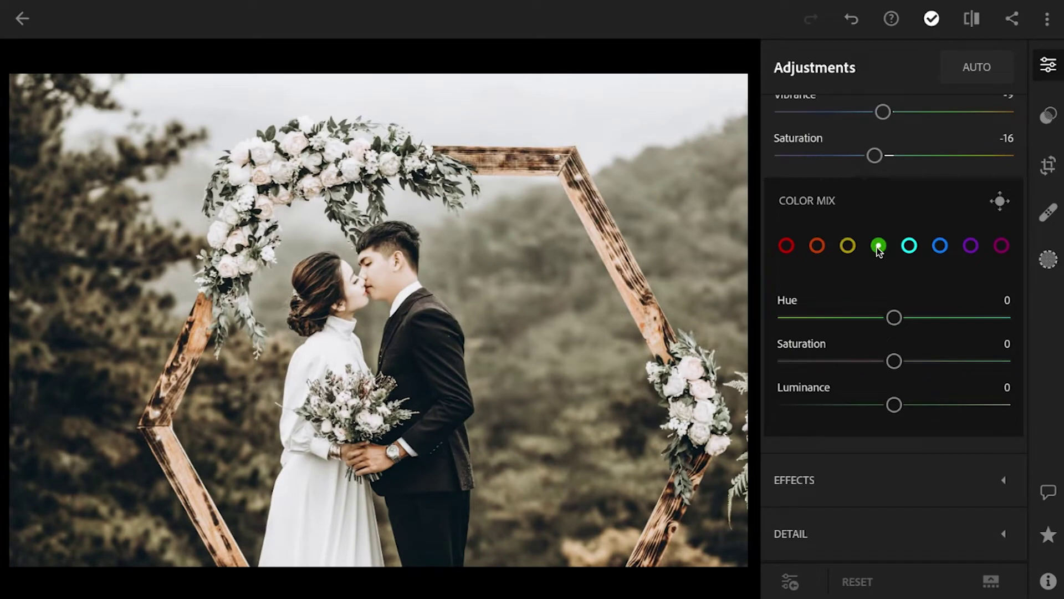
pyautogui.moveTo(894, 318); pyautogui.dragTo(812, 325)
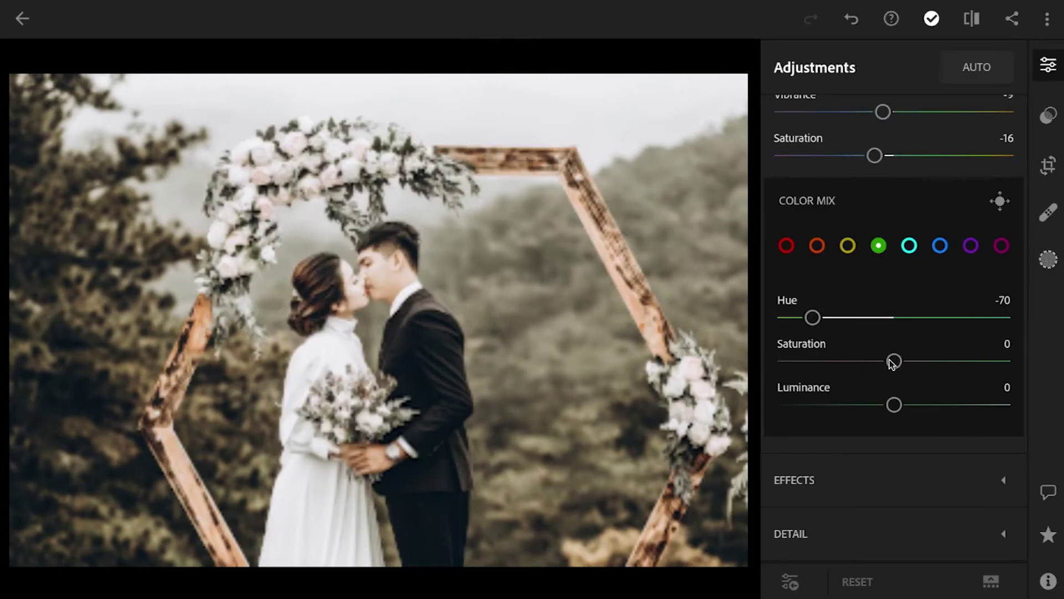
pyautogui.moveTo(894, 361); pyautogui.dragTo(821, 362)
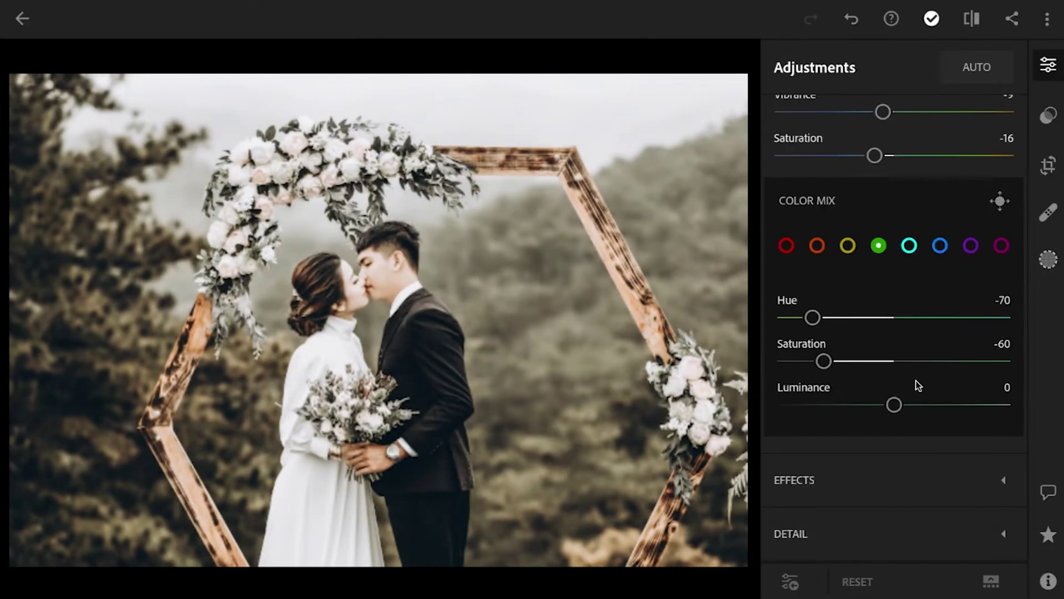
pyautogui.moveTo(893, 405); pyautogui.dragTo(953, 404)
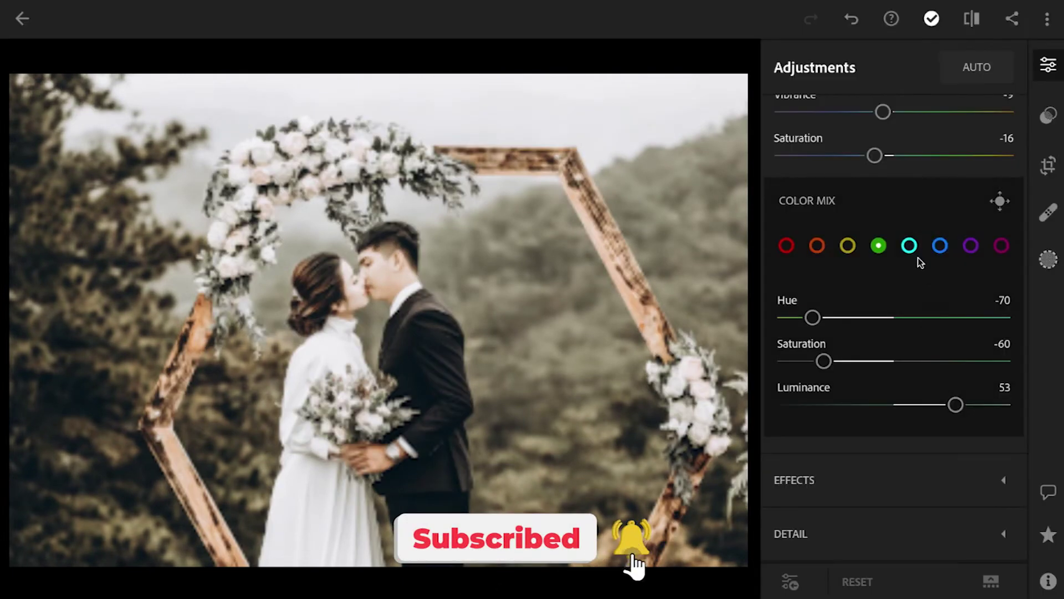
# Set aqua hue to 14 and aqua saturation to -45
pyautogui.click(909, 246)
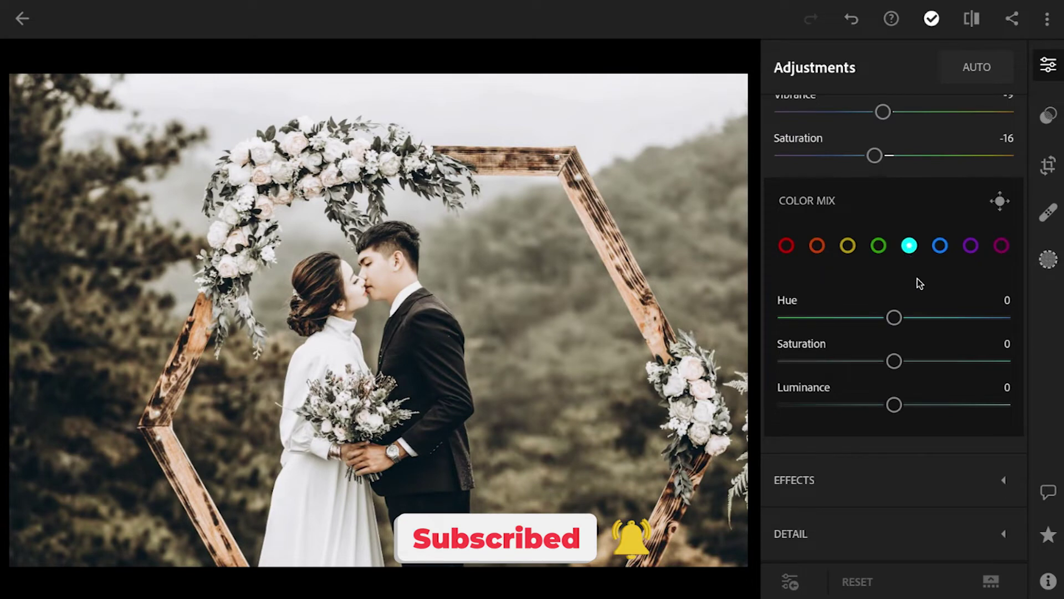
pyautogui.moveTo(896, 319); pyautogui.dragTo(917, 323)
pyautogui.moveTo(893, 361); pyautogui.dragTo(867, 364)
pyautogui.moveTo(858, 365); pyautogui.dragTo(855, 367)
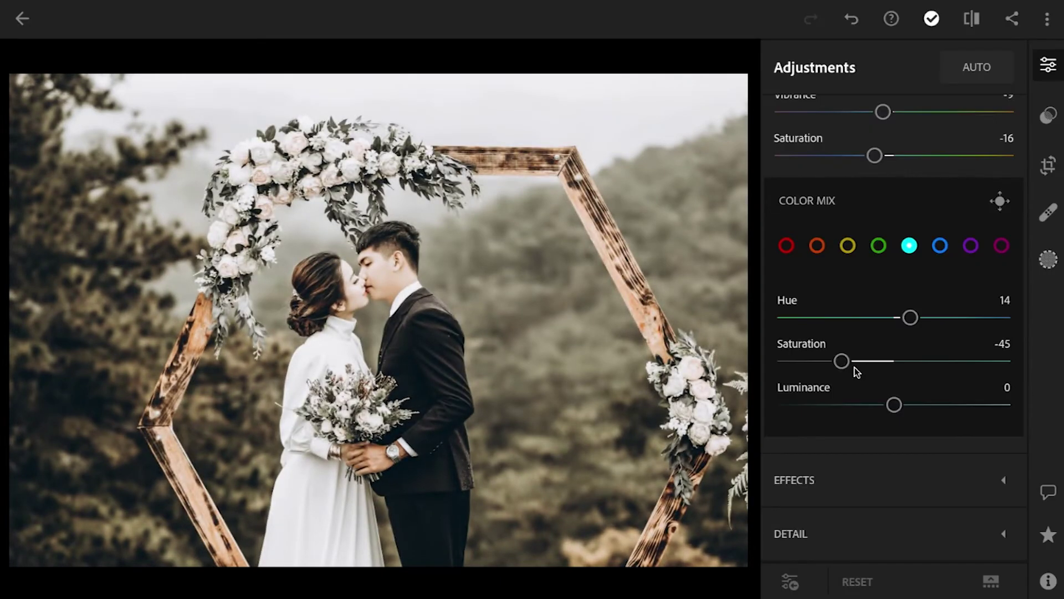
# Set blue hue 13, saturation -43 and luminance -33
pyautogui.click(940, 246)
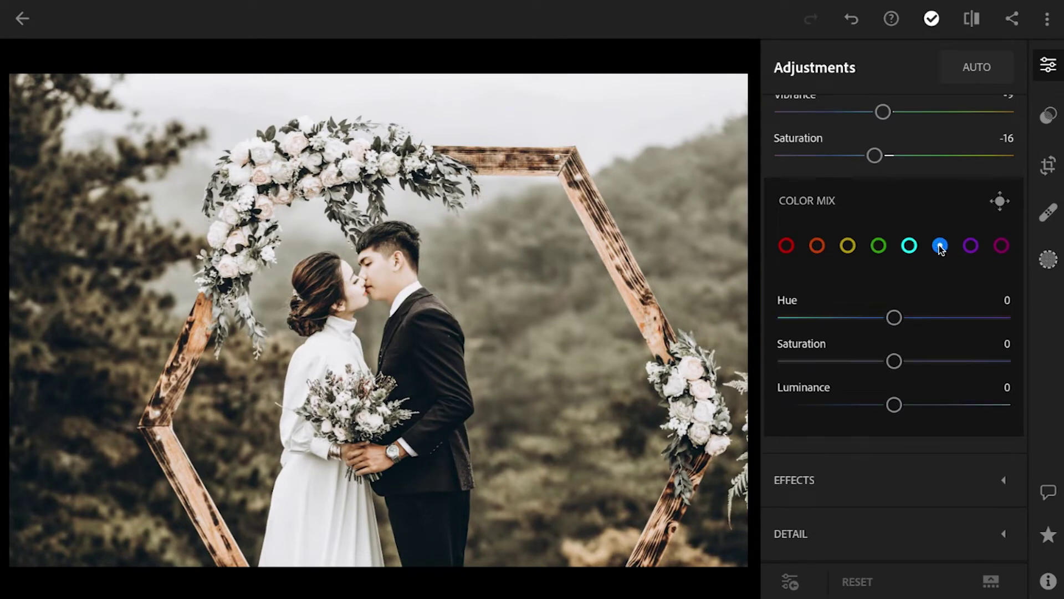
pyautogui.moveTo(895, 317); pyautogui.dragTo(913, 317)
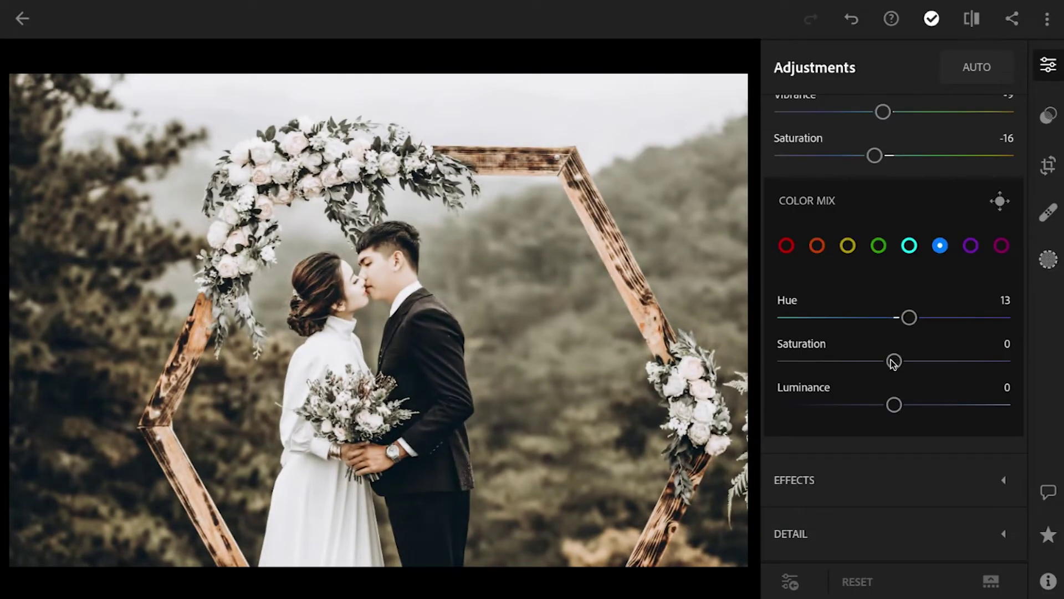
pyautogui.moveTo(893, 361); pyautogui.dragTo(840, 365)
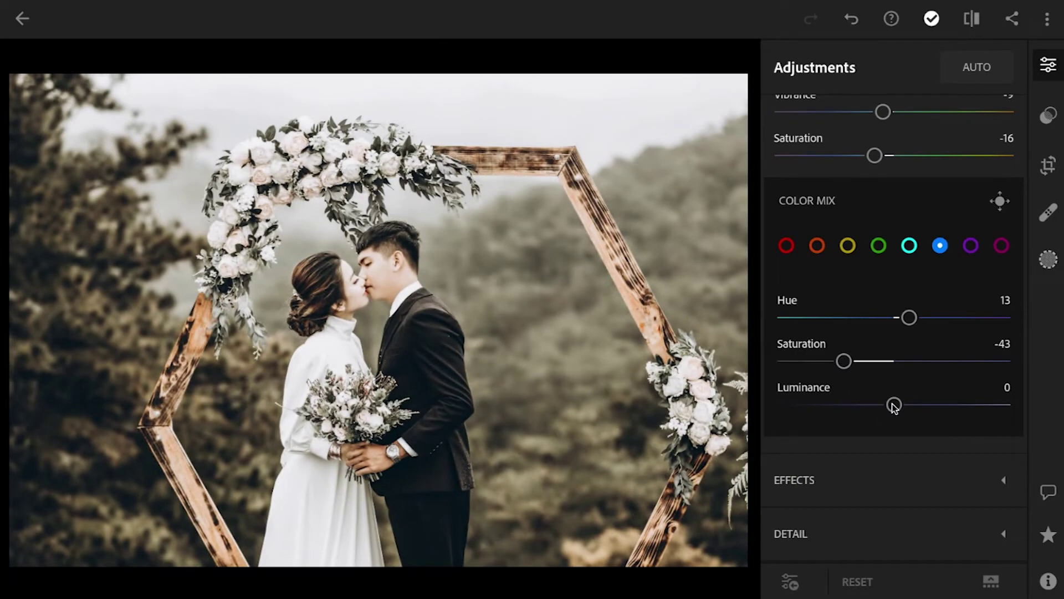
pyautogui.moveTo(894, 405); pyautogui.dragTo(850, 417)
# Shift purple hue to about 30 and lower purple saturation
pyautogui.click(971, 245)
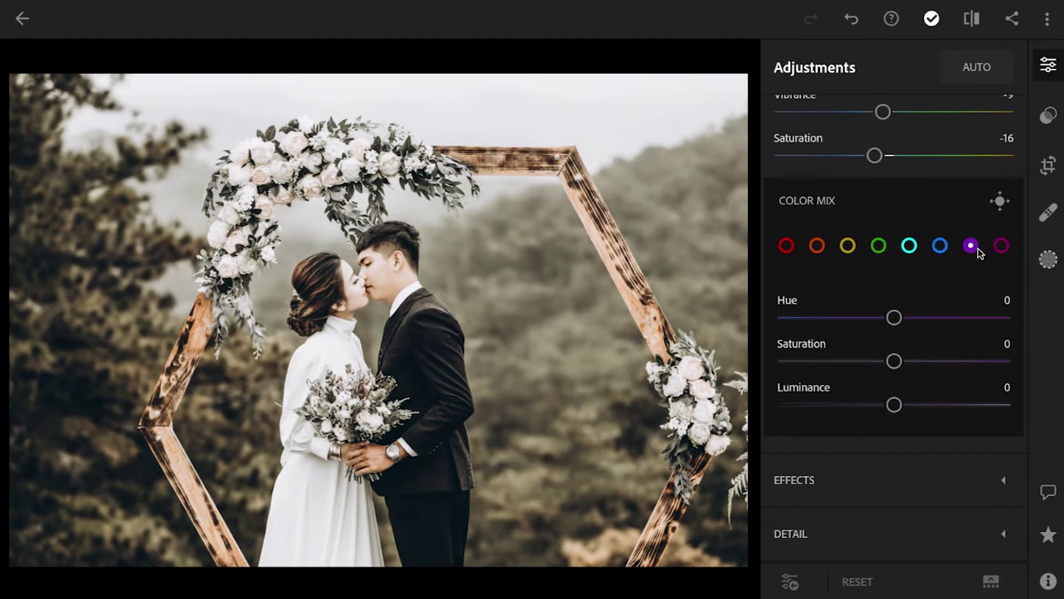
pyautogui.moveTo(907, 320); pyautogui.dragTo(932, 320)
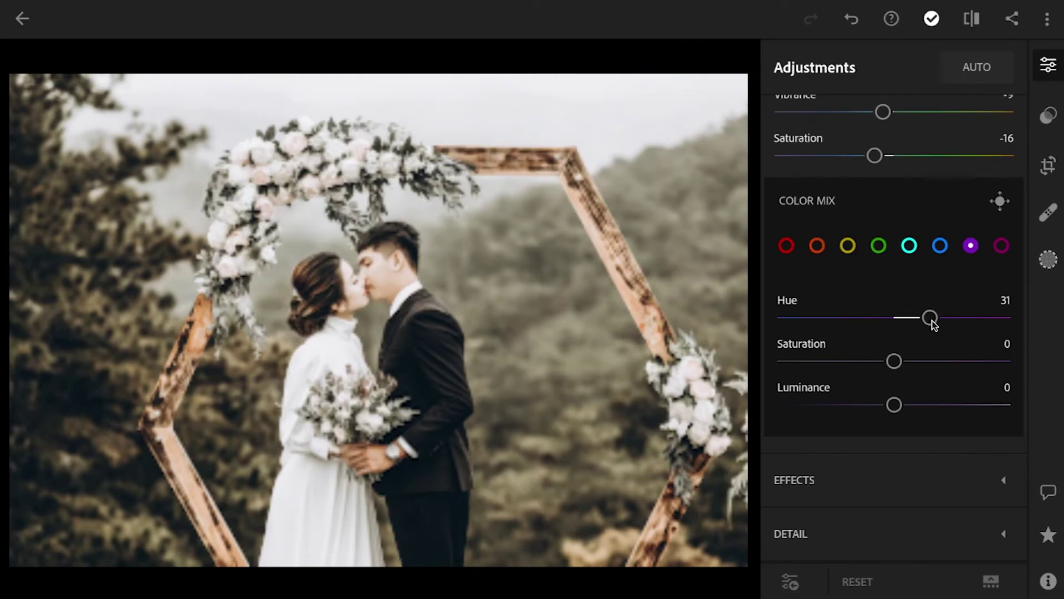
pyautogui.moveTo(892, 361); pyautogui.dragTo(824, 367)
# Set magenta hue to 25 and magenta saturation to -45
pyautogui.click(1002, 248)
pyautogui.moveTo(894, 317); pyautogui.dragTo(923, 318)
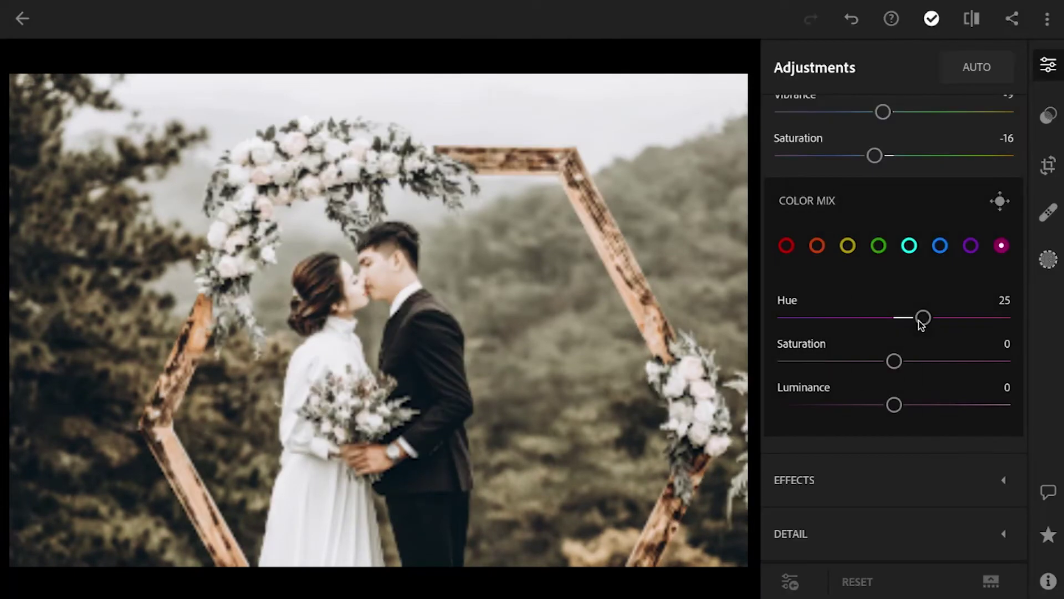
pyautogui.moveTo(893, 361); pyautogui.dragTo(881, 360)
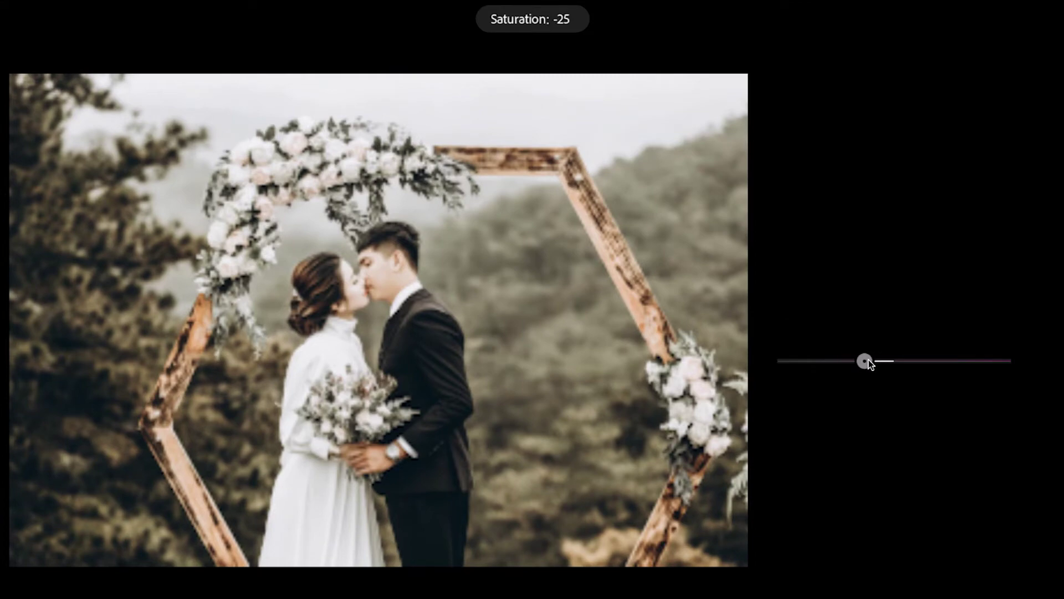
pyautogui.moveTo(856, 366); pyautogui.dragTo(850, 367)
pyautogui.moveTo(847, 364); pyautogui.dragTo(846, 364)
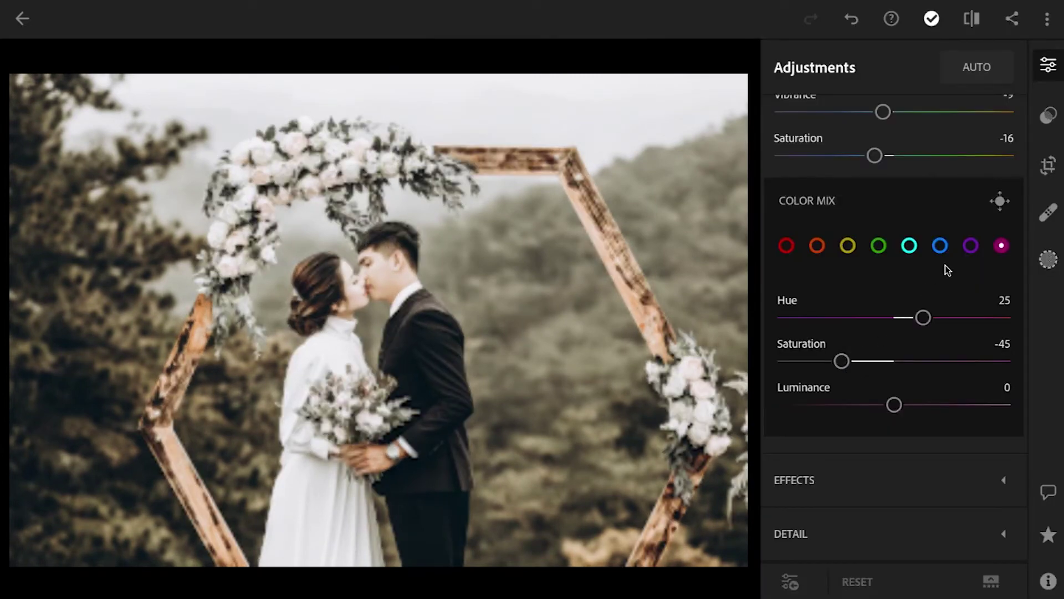
# Preview the unedited photo and return to the edited version
pyautogui.click(580, 320)
pyautogui.click(580, 320)
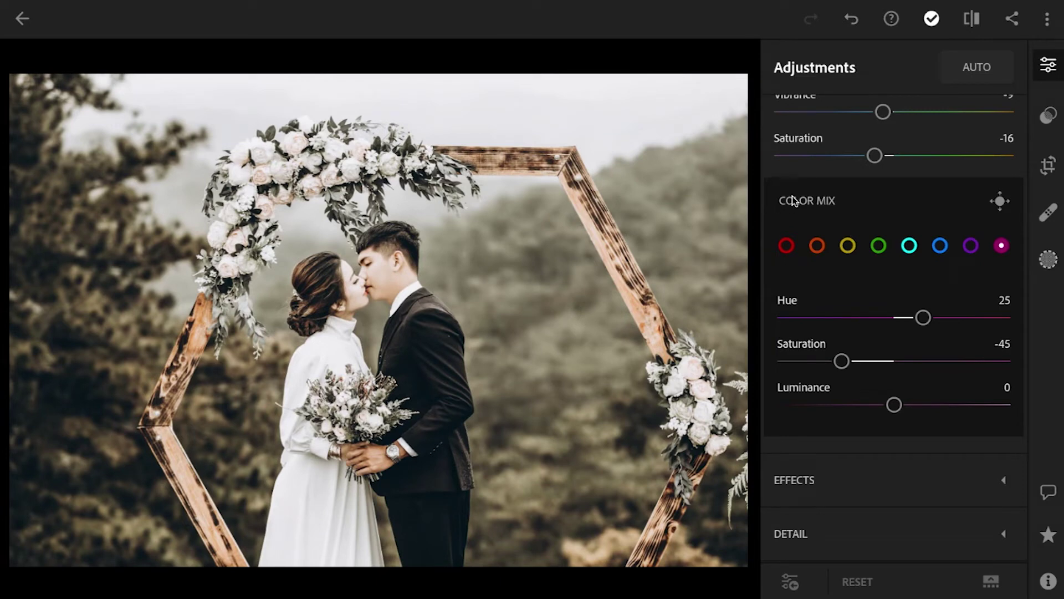
pyautogui.click(853, 479)
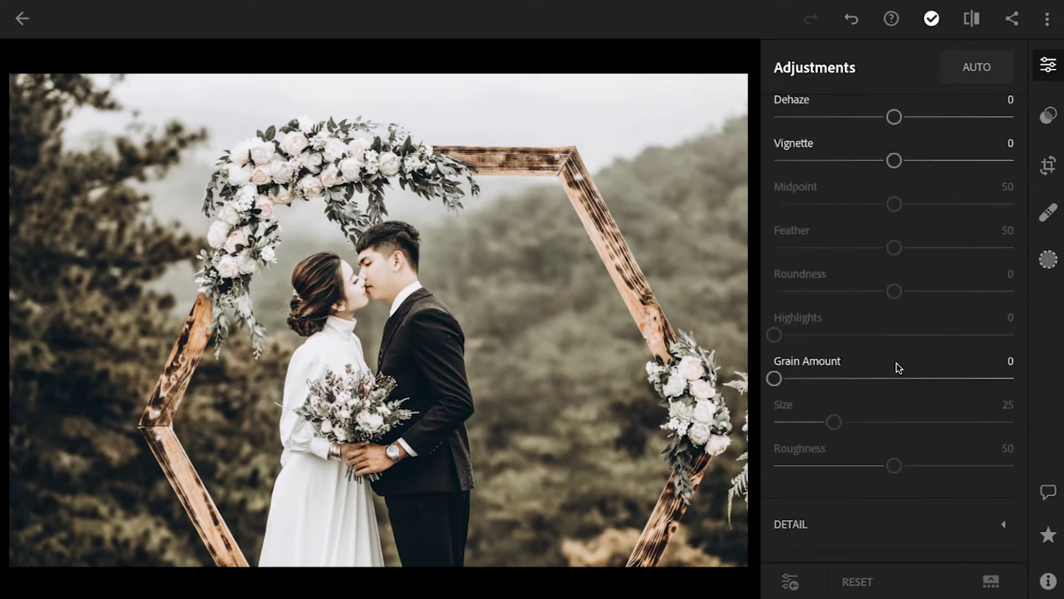
# Raise clarity to 25 in the Effects section
pyautogui.scroll(5, 894, 268)
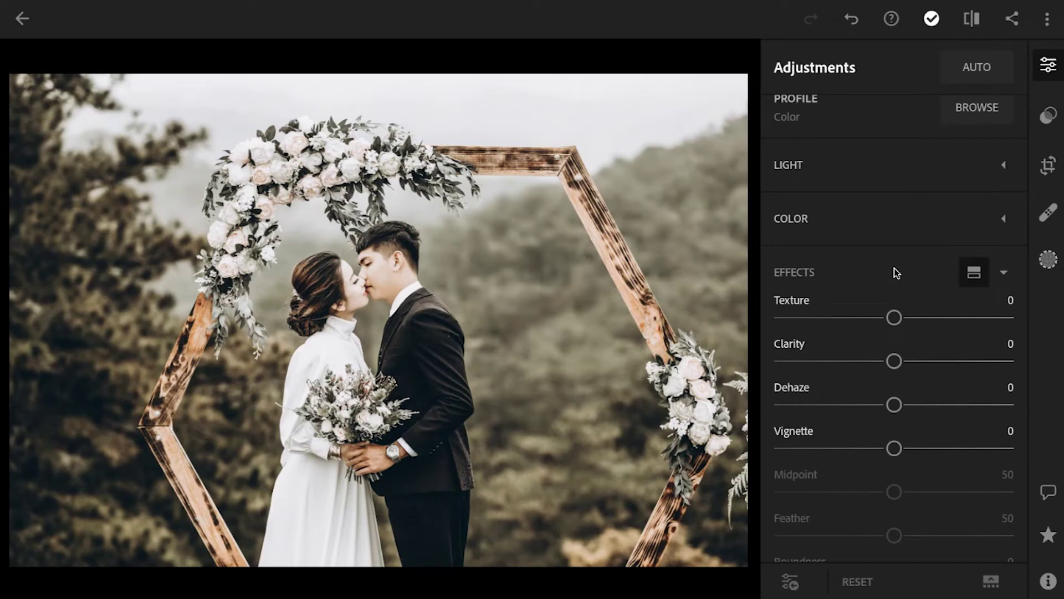
pyautogui.moveTo(894, 361); pyautogui.dragTo(906, 361)
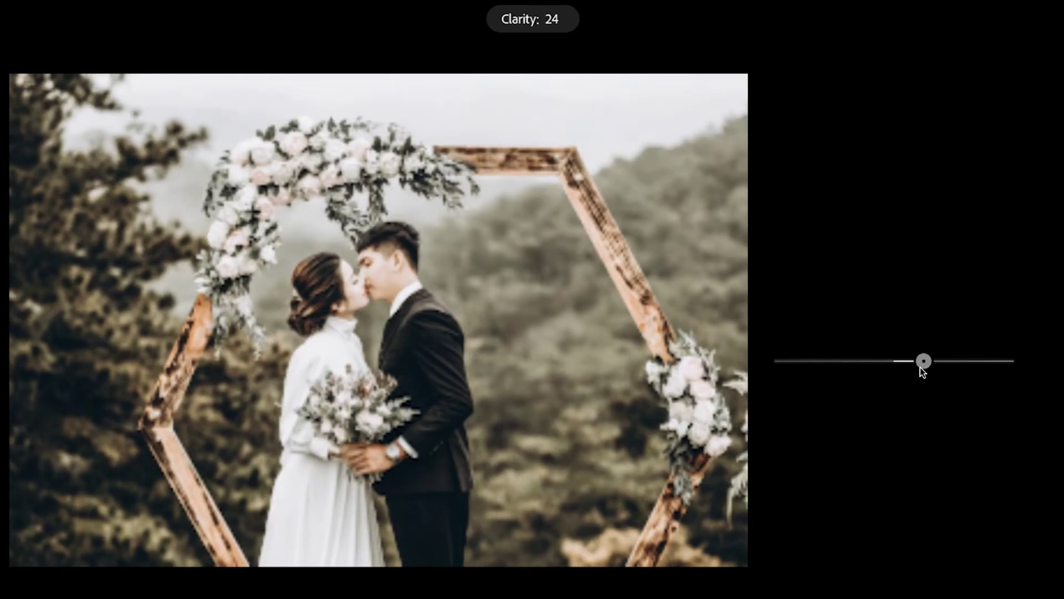
pyautogui.moveTo(917, 366); pyautogui.dragTo(925, 367)
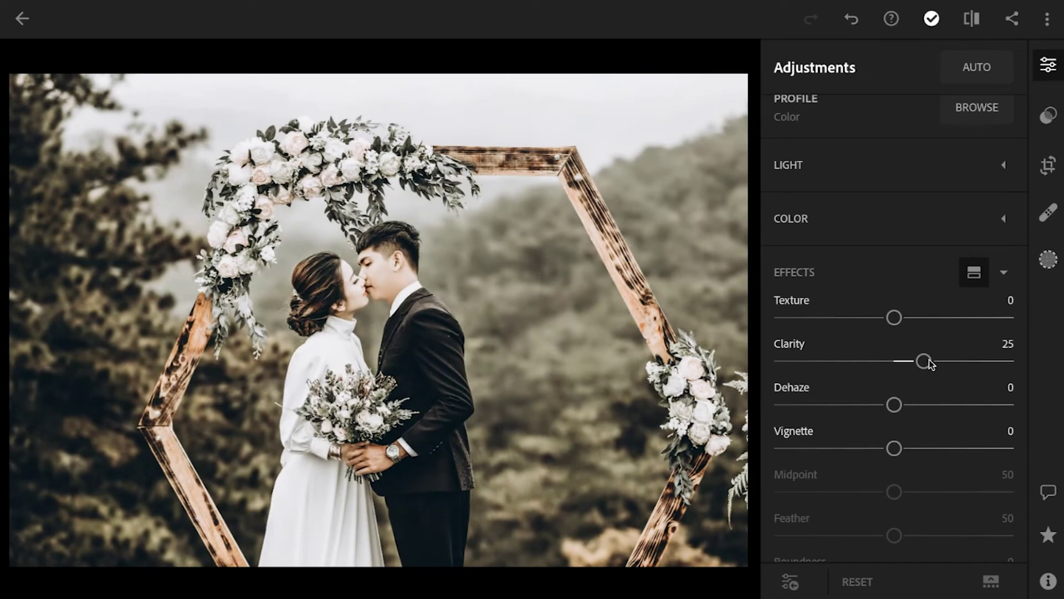
# Add grain with amount 19, size 39 and roughness 40
pyautogui.click(974, 271)
pyautogui.scroll(-1, 896, 291)
pyautogui.scroll(-5, 897, 291)
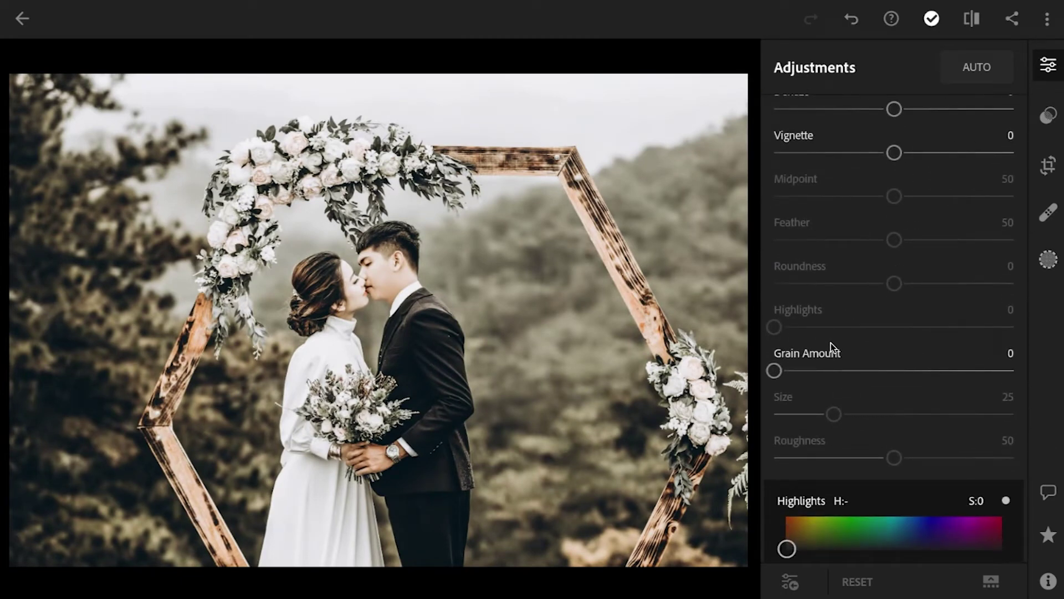
pyautogui.moveTo(775, 371); pyautogui.dragTo(822, 370)
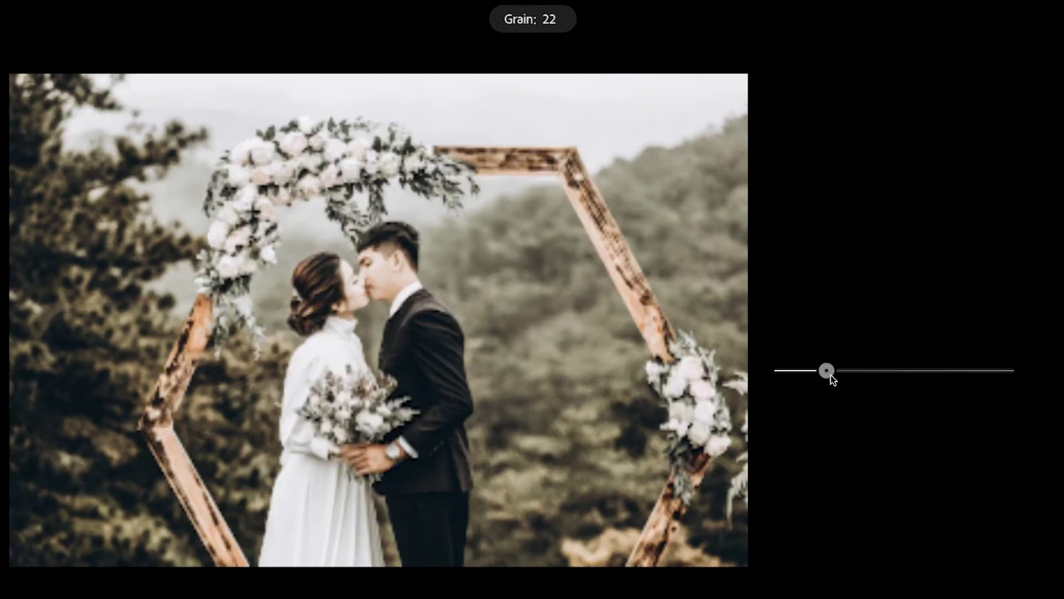
pyautogui.moveTo(818, 377); pyautogui.dragTo(817, 377)
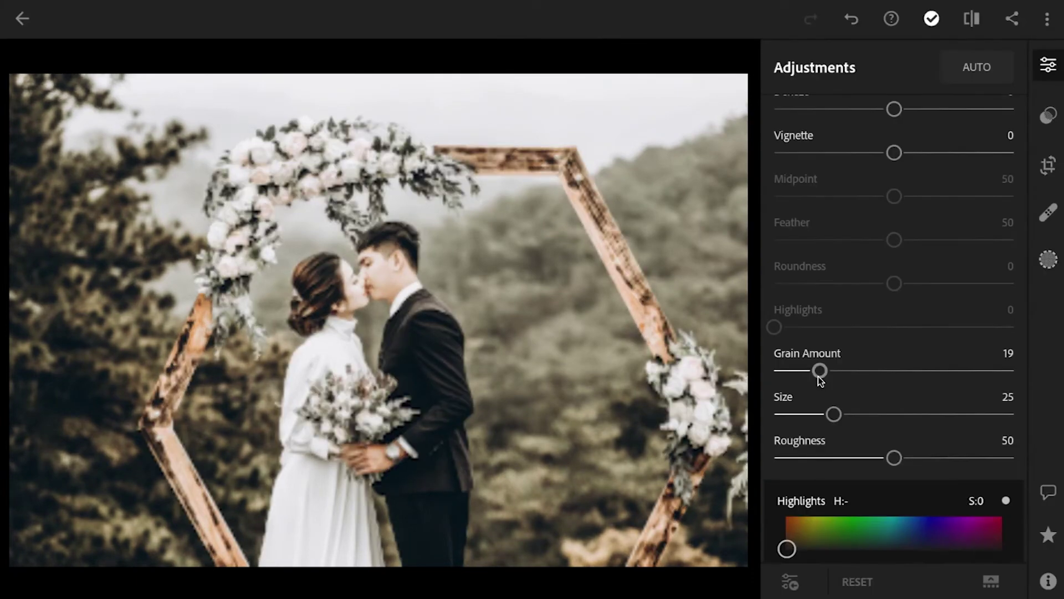
pyautogui.moveTo(834, 414); pyautogui.dragTo(864, 414)
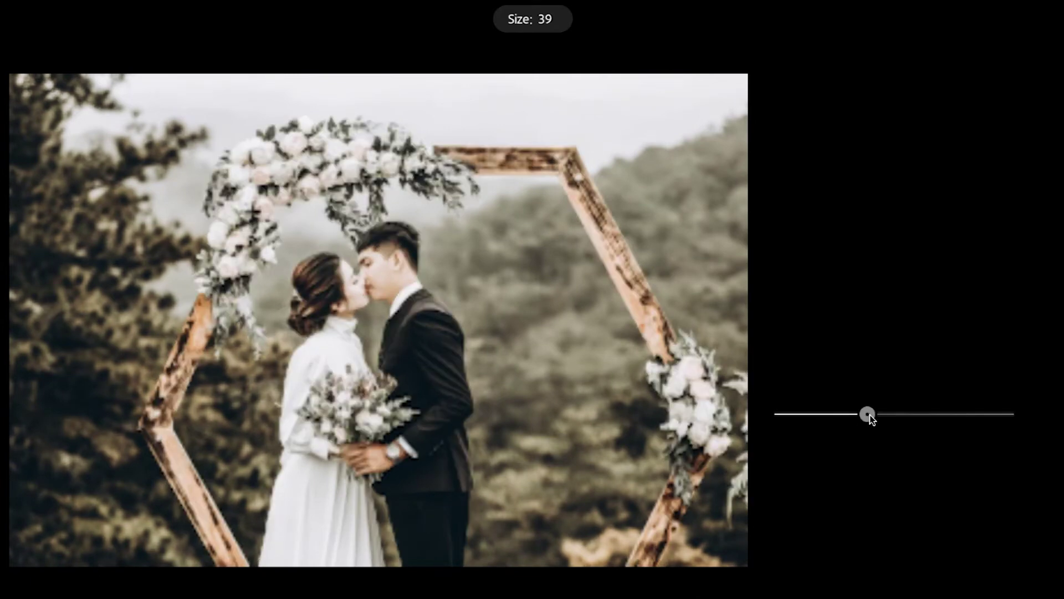
pyautogui.moveTo(869, 414); pyautogui.dragTo(869, 415)
pyautogui.moveTo(894, 463); pyautogui.dragTo(865, 464)
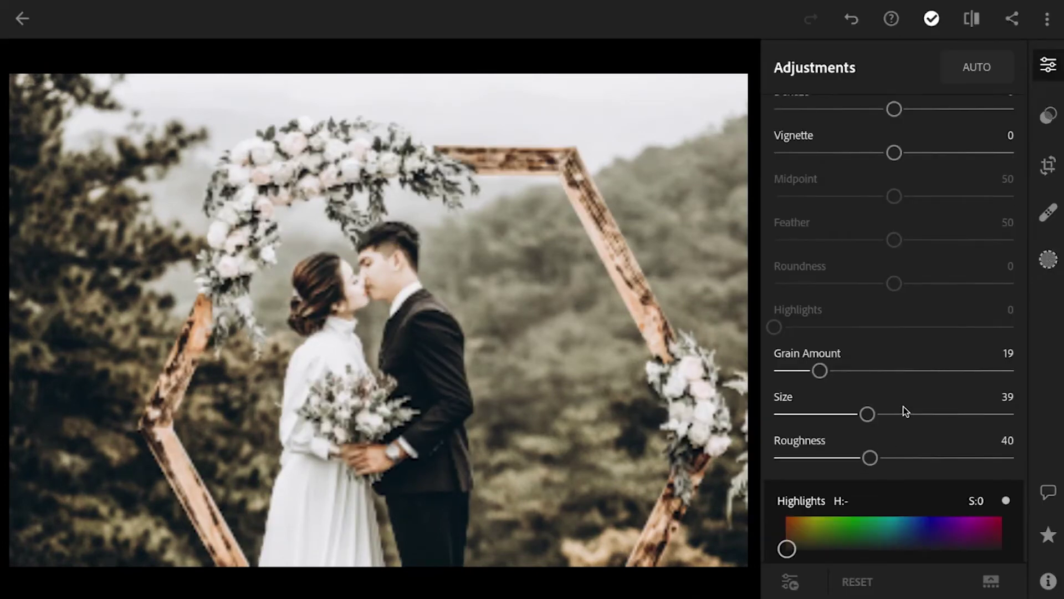
pyautogui.scroll(-4, 905, 411)
pyautogui.scroll(-2, 904, 410)
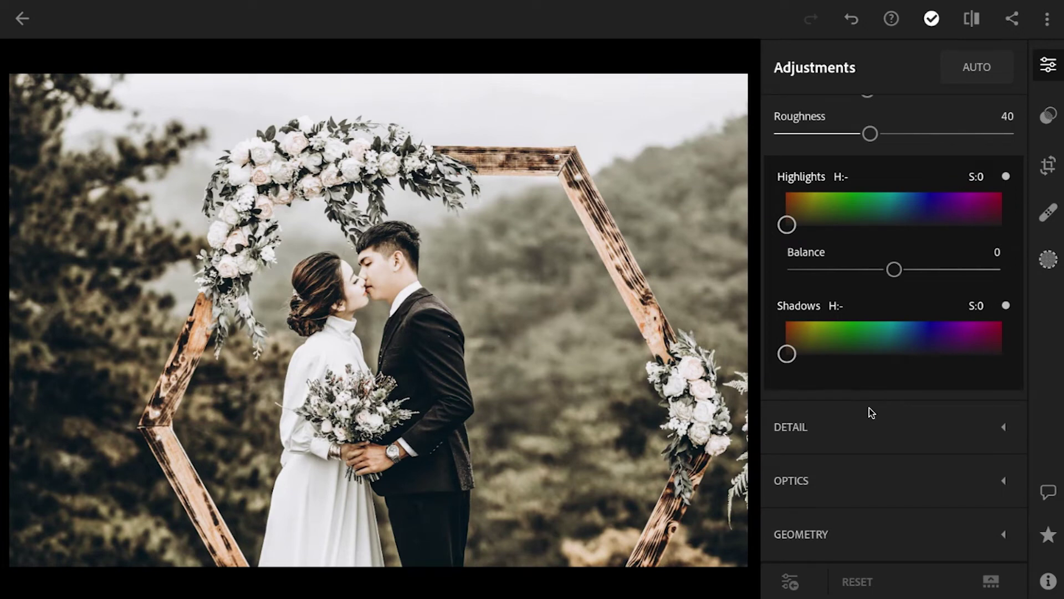
# Tint the Color Grading shadows to hue 76, saturation 4, then compare before/after
pyautogui.moveTo(788, 354); pyautogui.dragTo(827, 361)
pyautogui.click(504, 362)
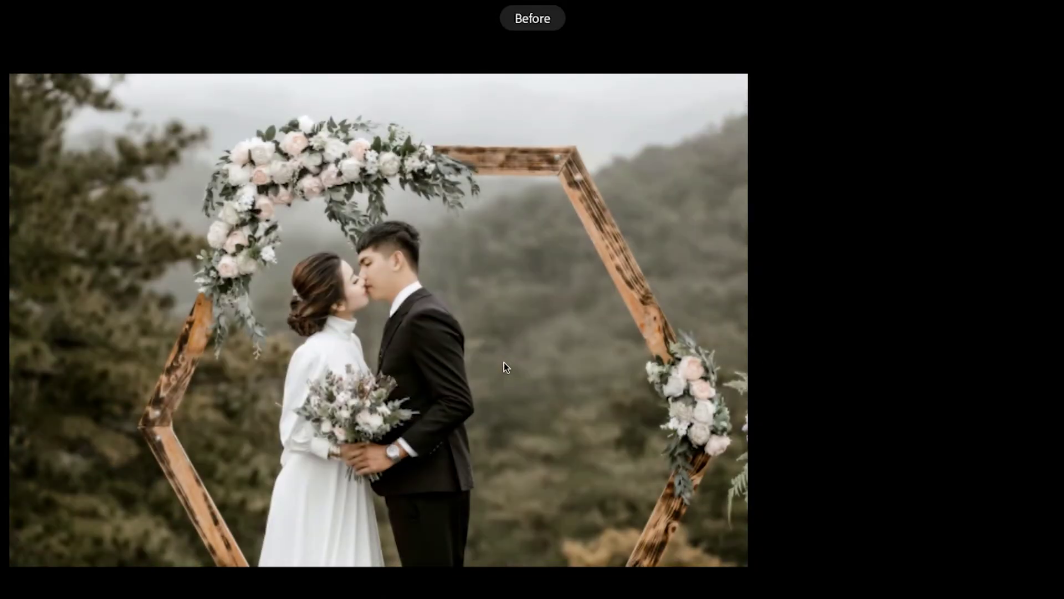
pyautogui.click(504, 361)
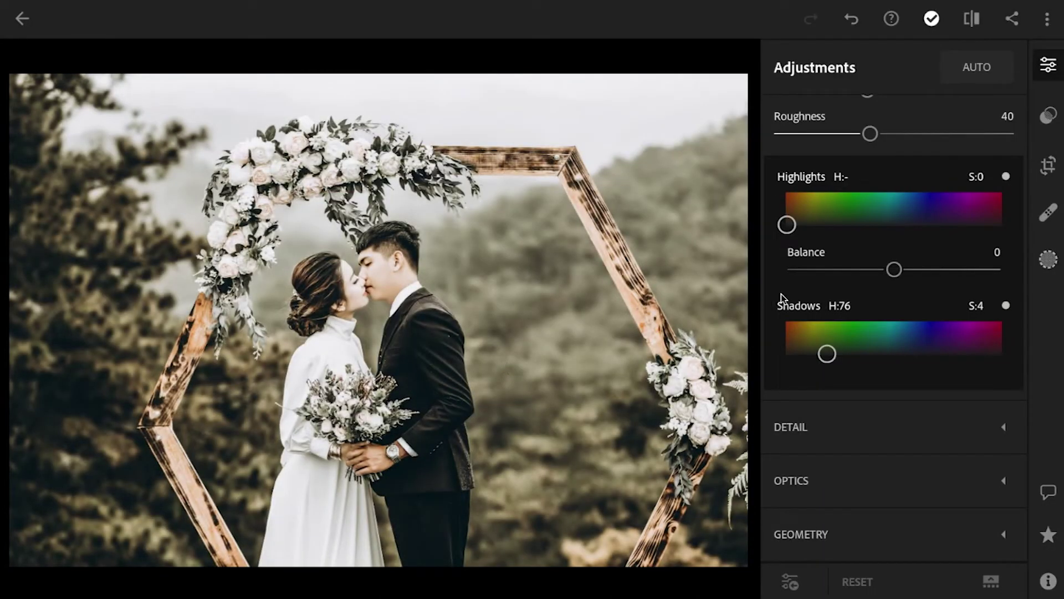
pyautogui.scroll(3, 780, 293)
pyautogui.scroll(5, 780, 294)
pyautogui.scroll(5, 781, 294)
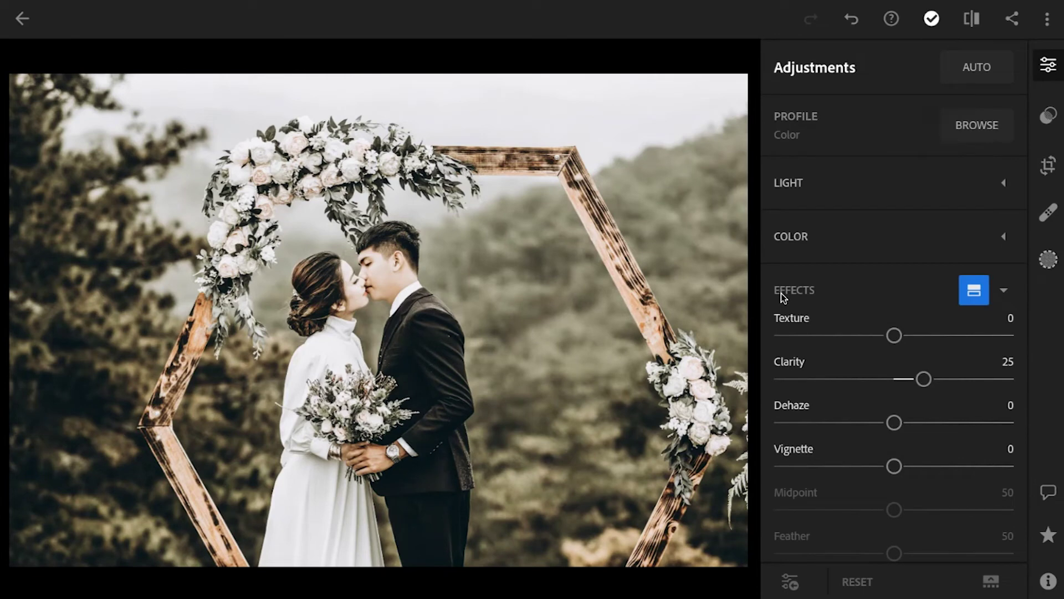
# Drag Highlights fully down to -100 and preview against the original
pyautogui.click(818, 182)
pyautogui.moveTo(802, 315); pyautogui.dragTo(757, 320)
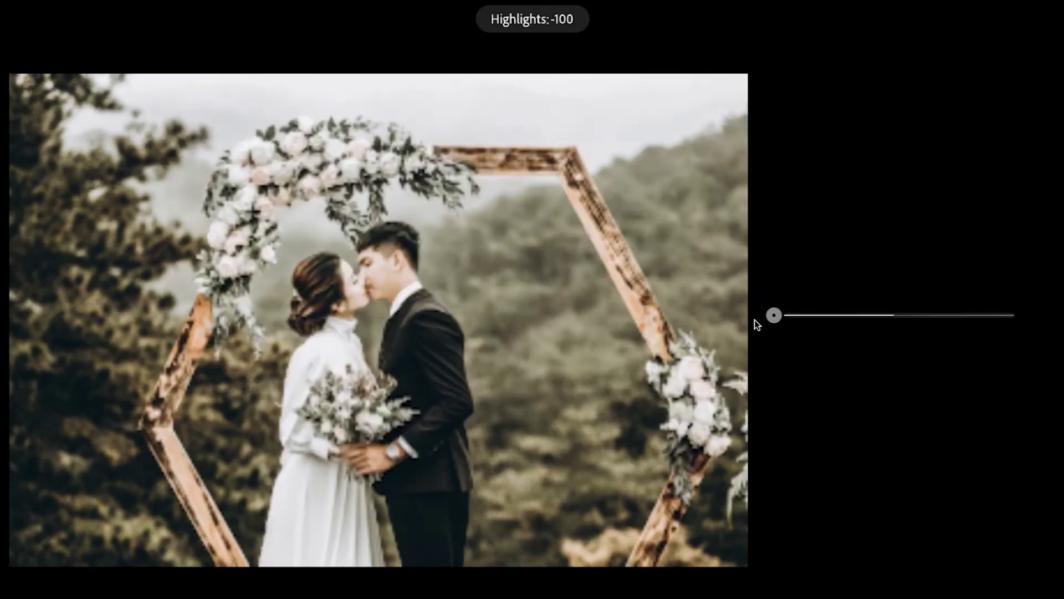
pyautogui.click(604, 348)
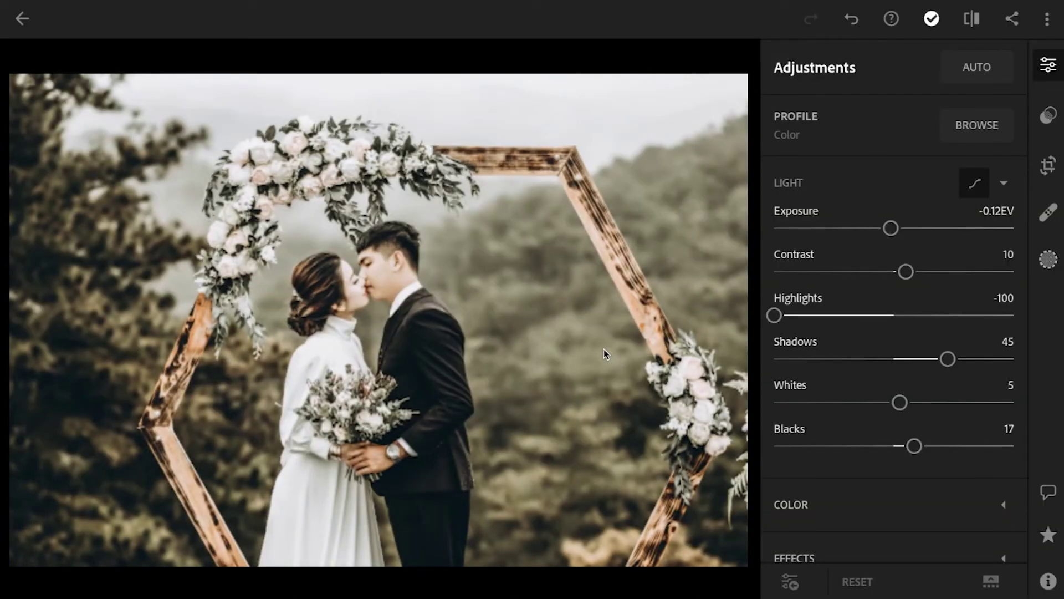
pyautogui.click(1051, 20)
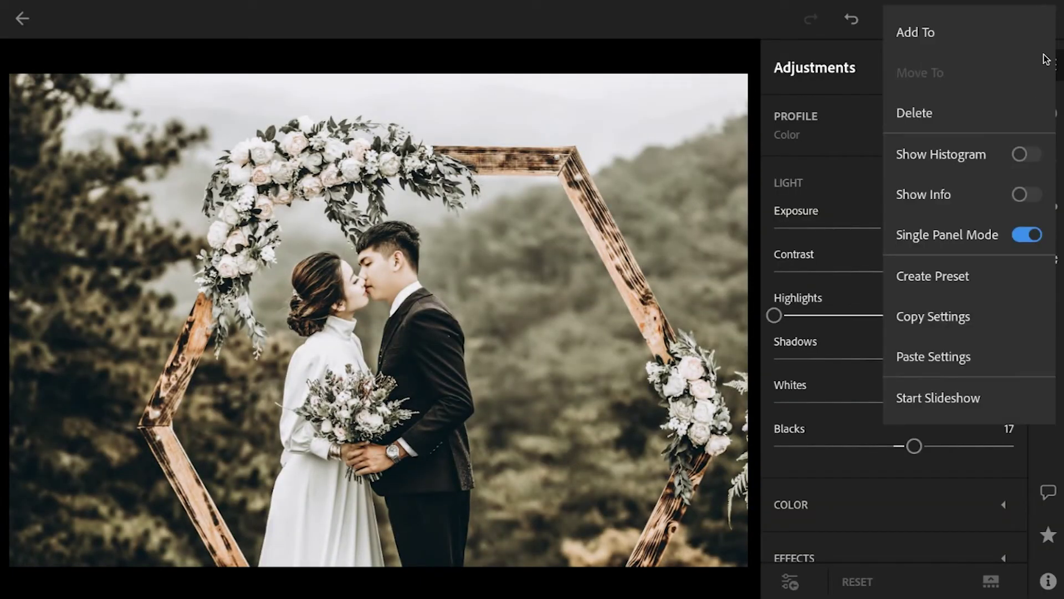
# Copy the wedding arch photo's complete edit settings, with all groups included
pyautogui.click(940, 315)
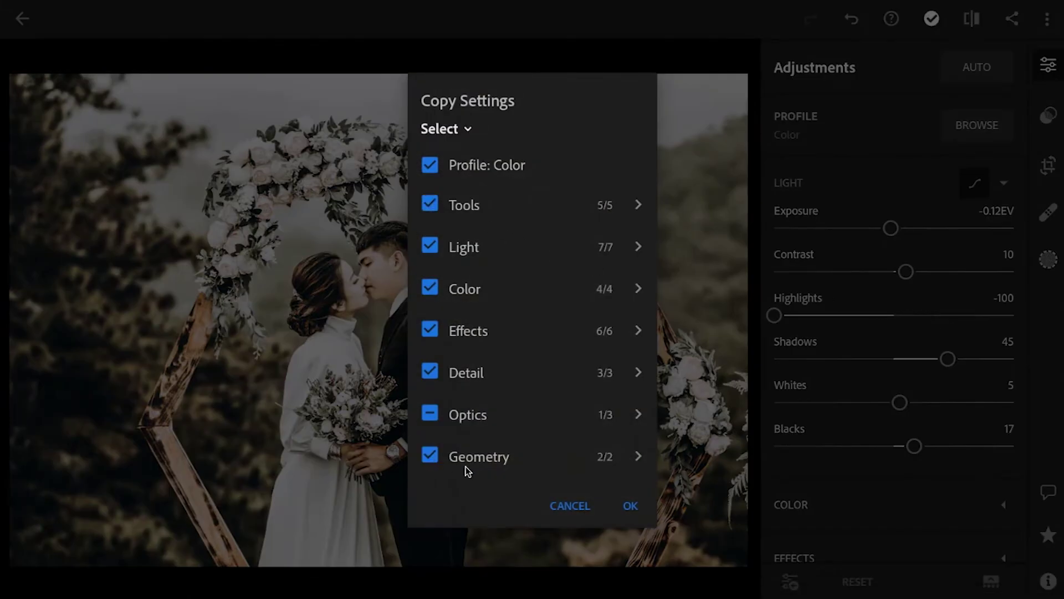
pyautogui.click(630, 505)
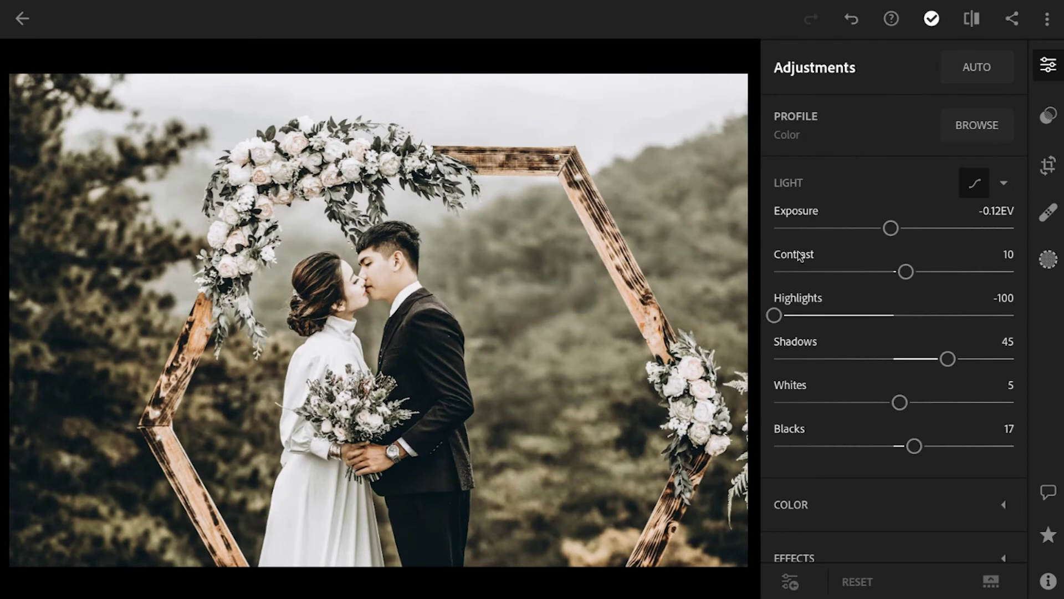
pyautogui.click(1049, 67)
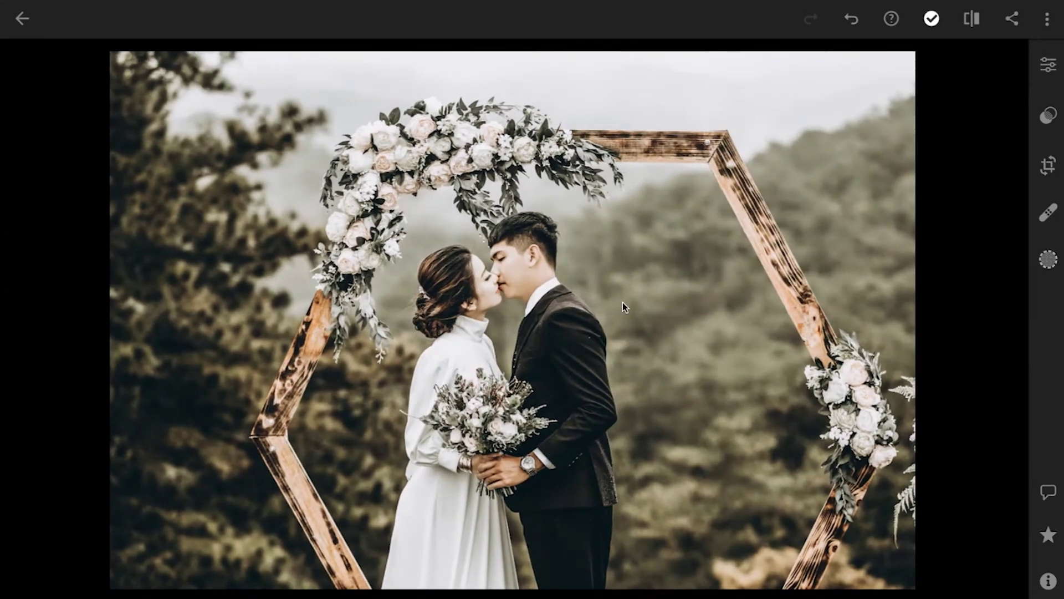
pyautogui.click(1049, 65)
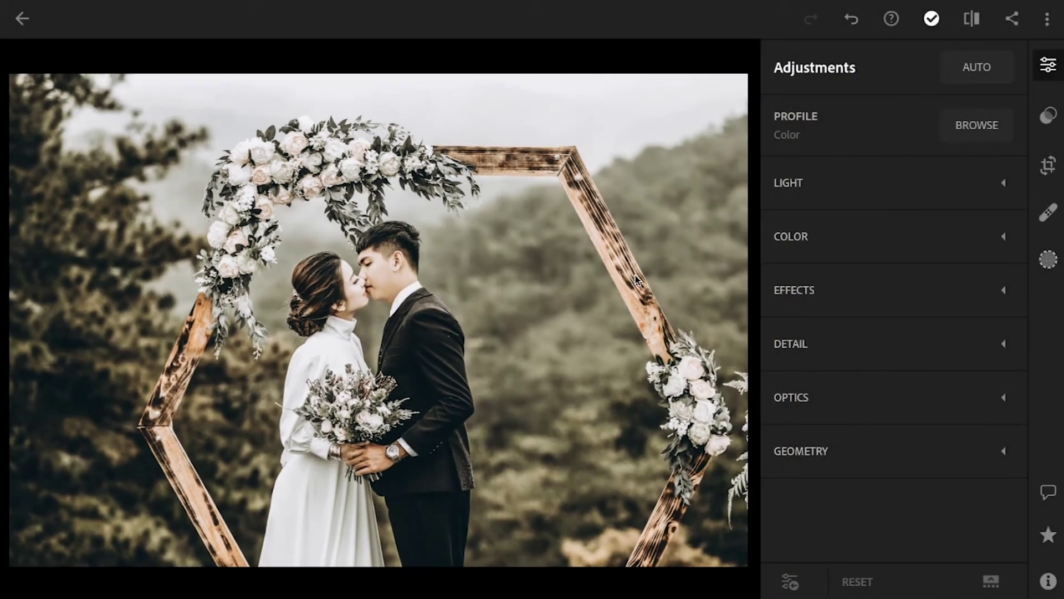
# Return to All Photos and open the couple-among-pines photo
pyautogui.click(25, 19)
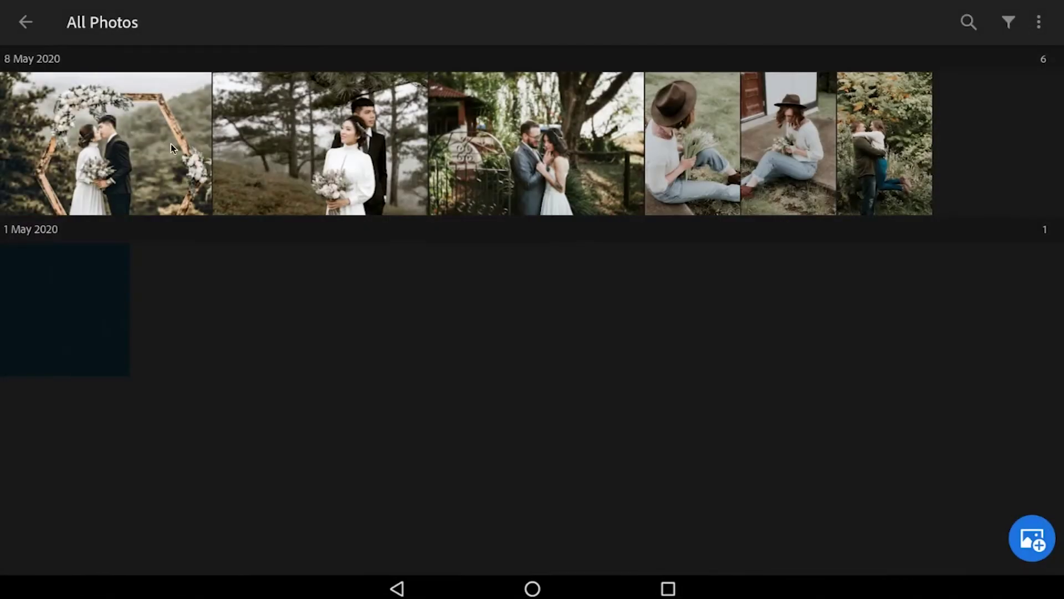
pyautogui.click(300, 152)
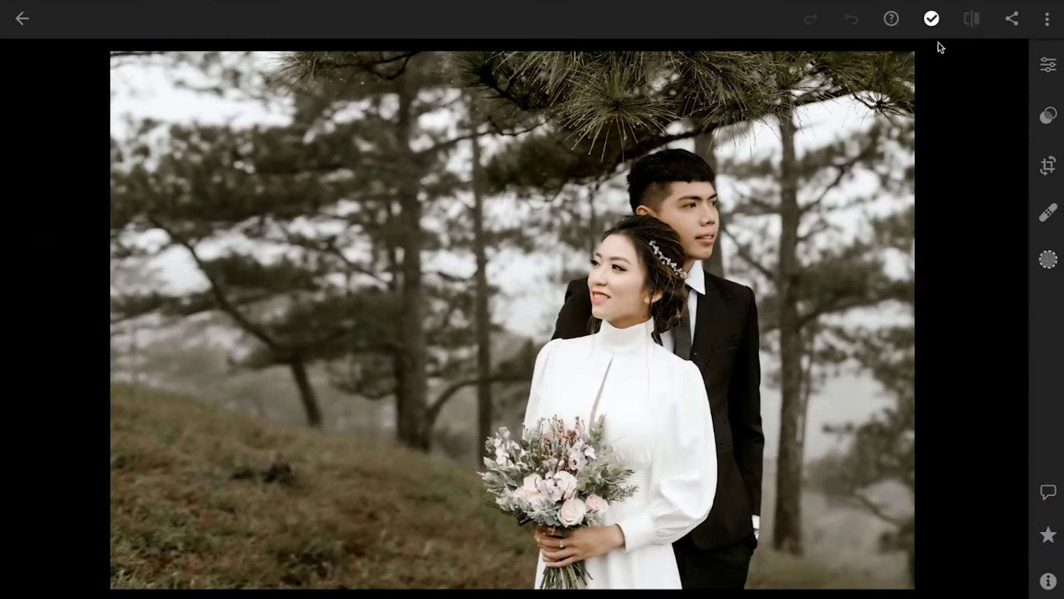
pyautogui.click(1048, 21)
pyautogui.click(707, 152)
pyautogui.click(1049, 64)
# Paste the copied film grade onto the pines photo, then swipe to the gate photo
pyautogui.click(1047, 20)
pyautogui.click(372, 322)
pyautogui.click(1047, 19)
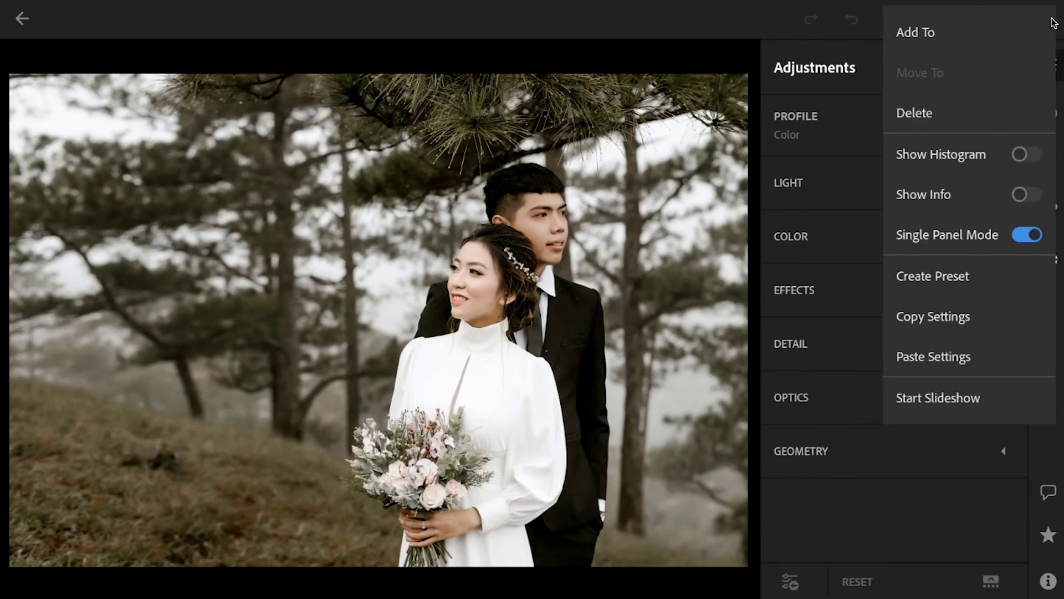
pyautogui.click(919, 359)
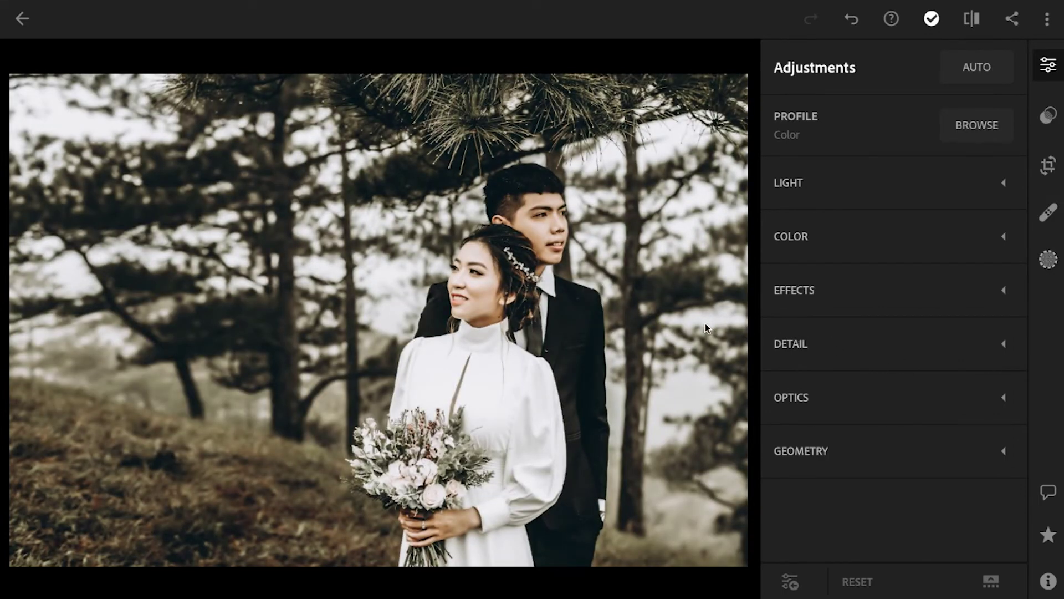
pyautogui.moveTo(705, 324)
pyautogui.mouseDown()
pyautogui.moveTo(638, 327)
pyautogui.moveTo(527, 283)
pyautogui.mouseUp()
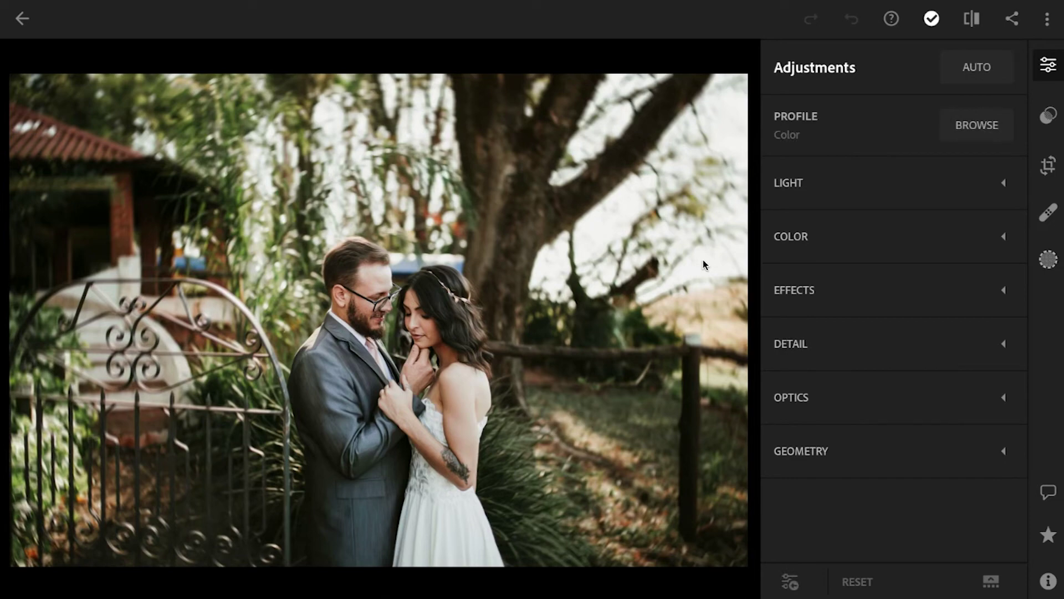
# Paste the film grade onto the garden-gate couple photo and compare Before/After
pyautogui.click(1048, 18)
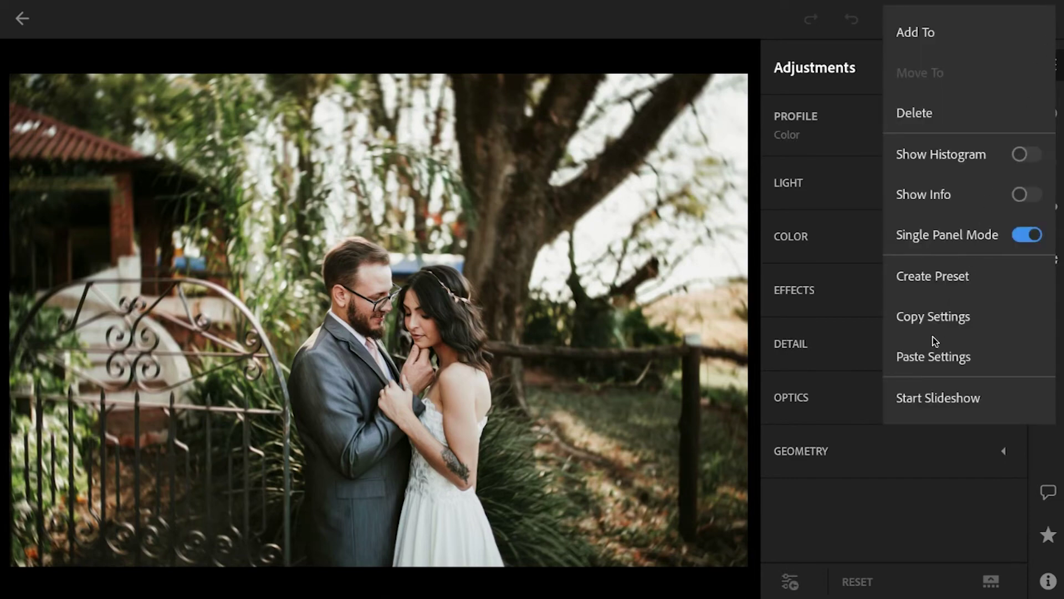
pyautogui.click(923, 358)
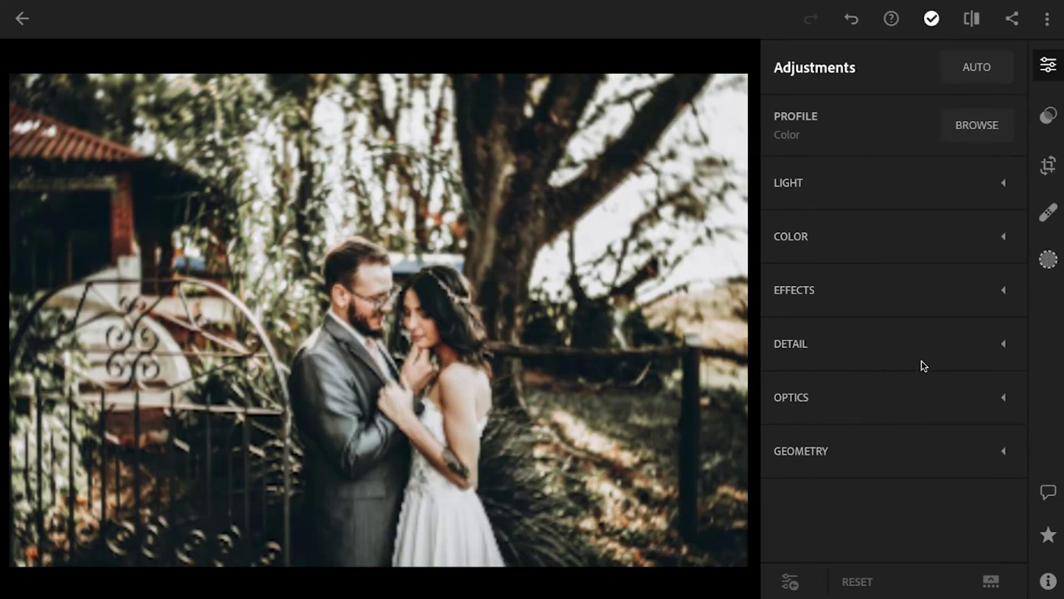
pyautogui.click(677, 384)
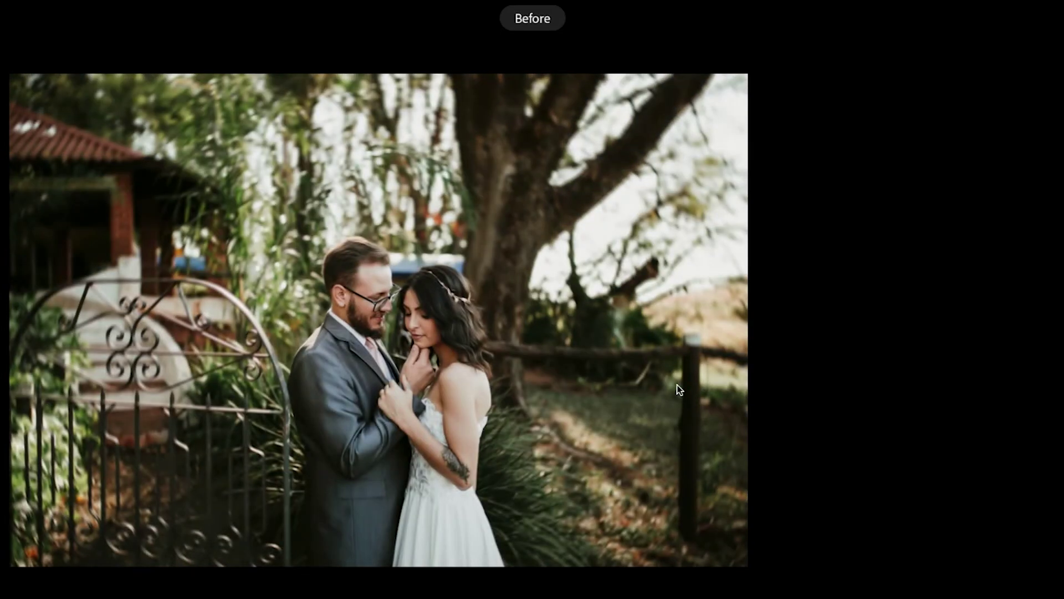
pyautogui.click(677, 385)
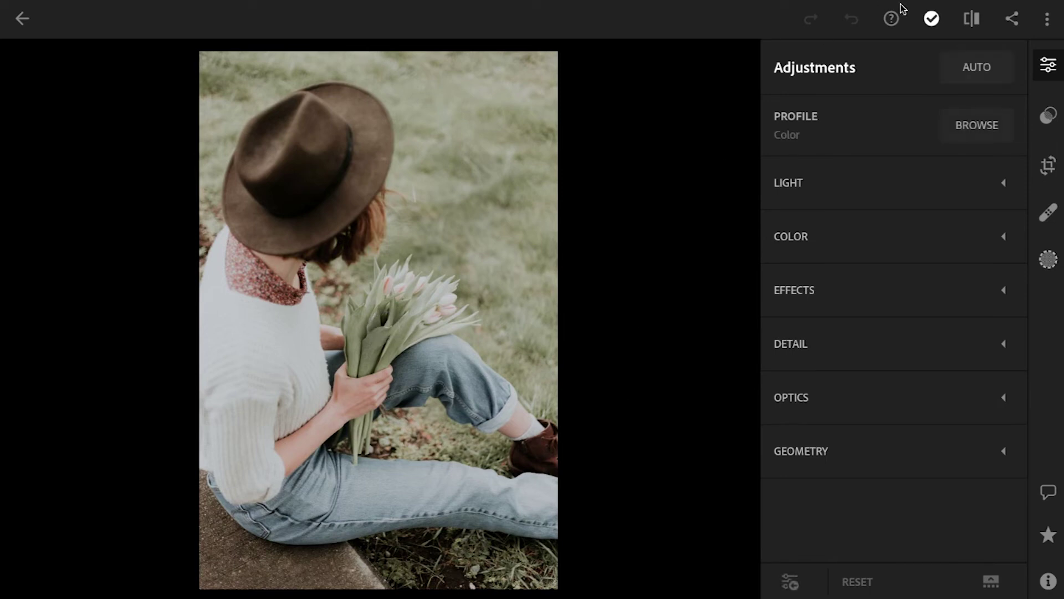
# Paste the film grade onto the tulip portrait and check it against the original
pyautogui.click(1048, 21)
pyautogui.click(926, 355)
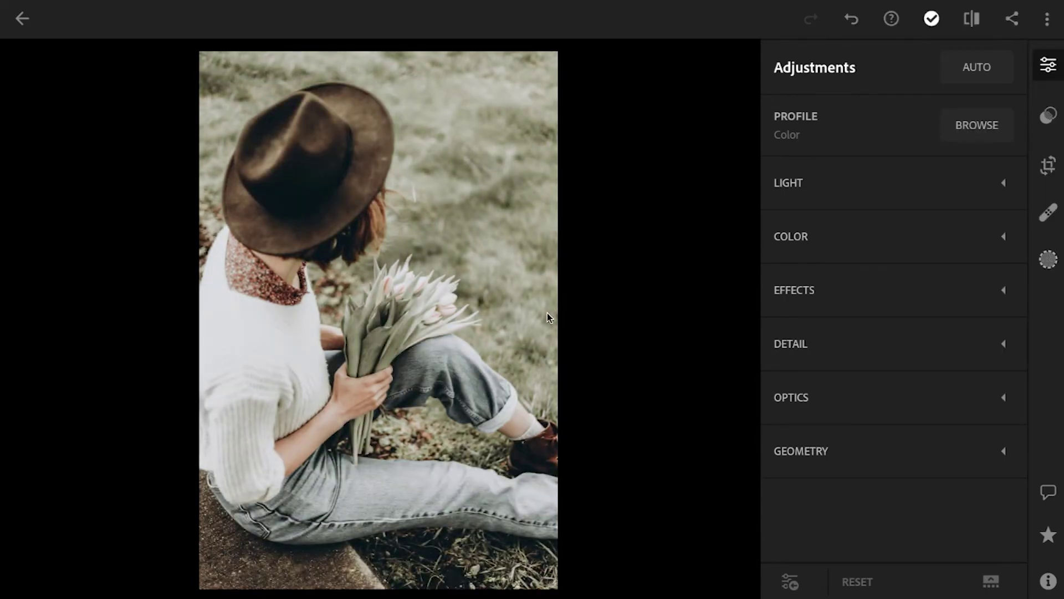
pyautogui.press('\\')
pyautogui.press('Right')
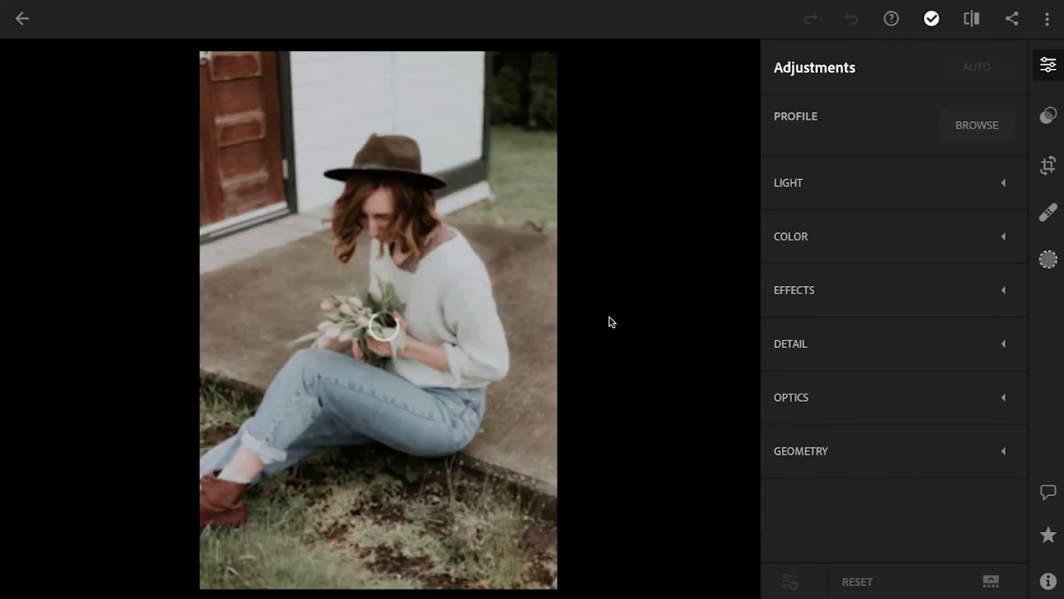
# Paste the grade onto the second hat photo and compare it with its original
pyautogui.click(1047, 22)
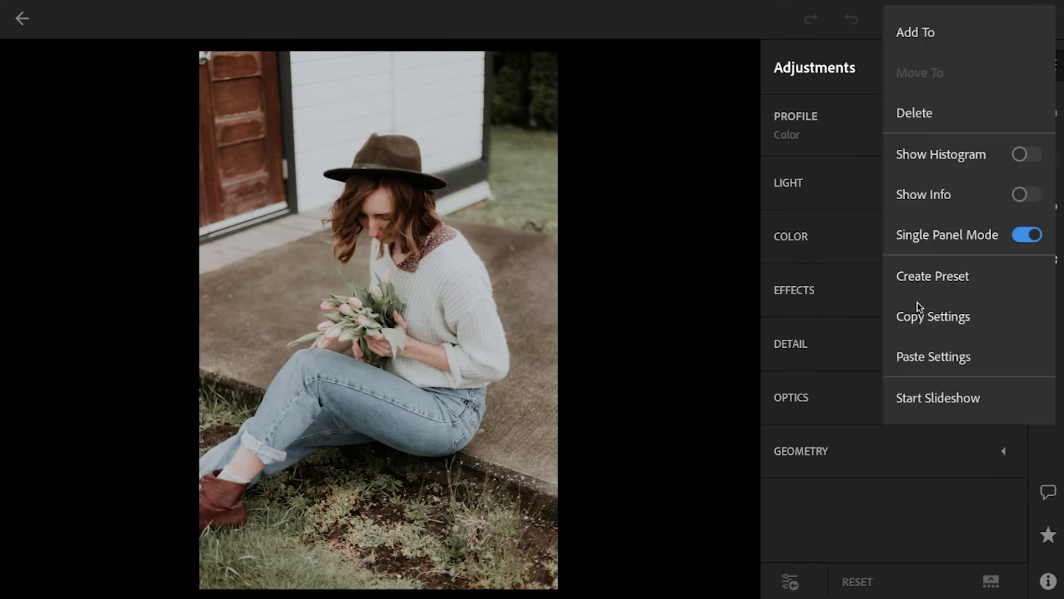
pyautogui.click(915, 359)
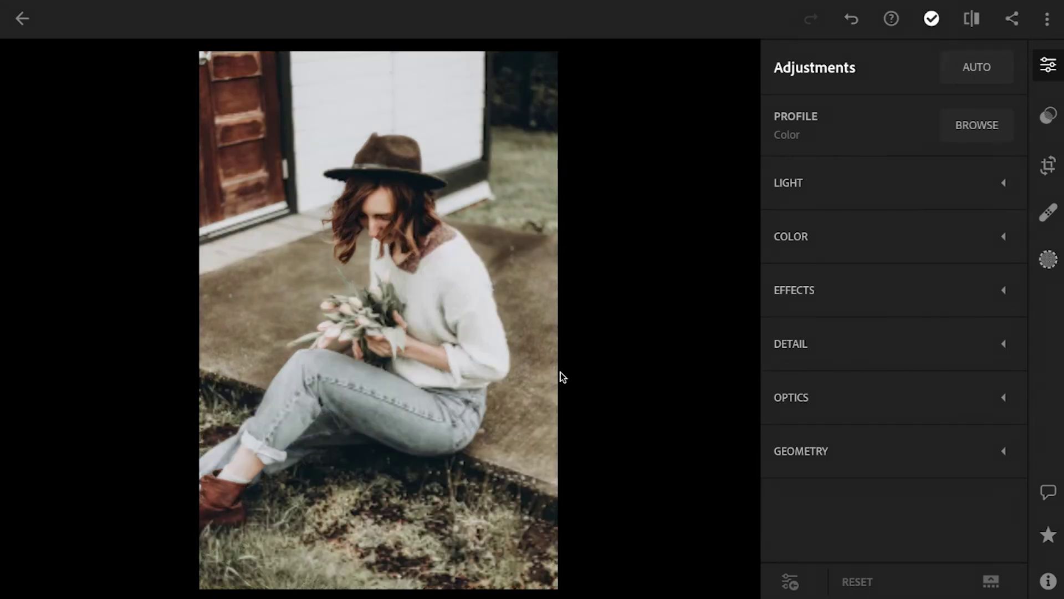
pyautogui.click(486, 377)
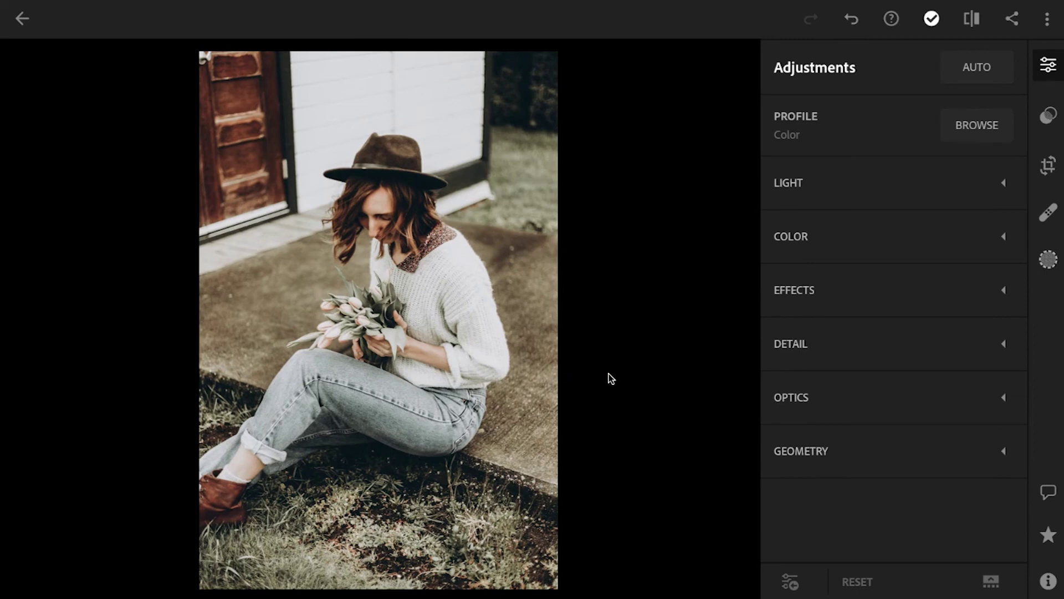
pyautogui.press('Right')
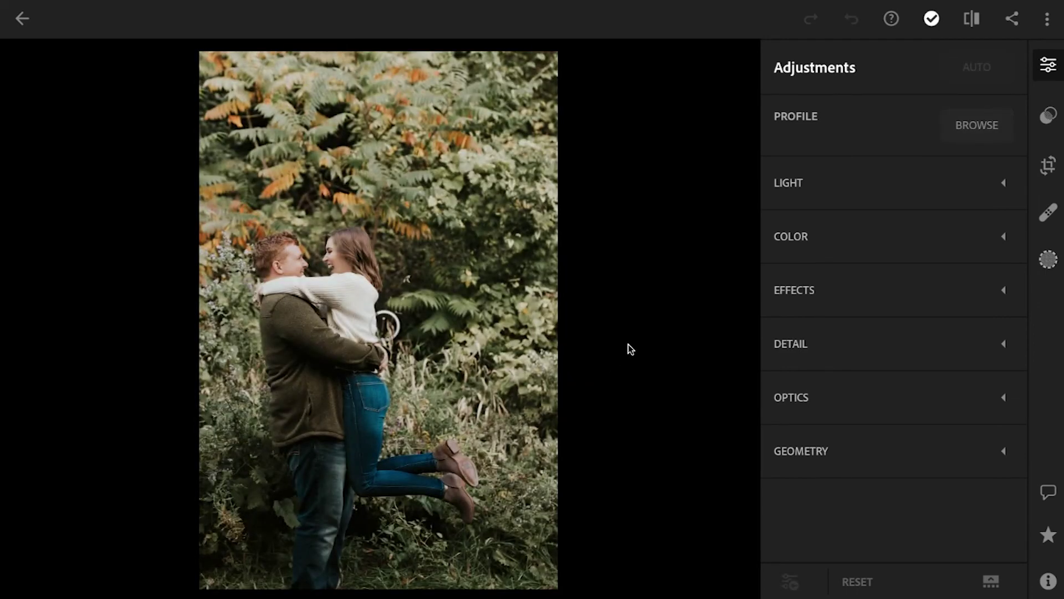
# Paste the muted film look onto the embracing-in-foliage photo and toggle Before/After twice
pyautogui.click(1053, 22)
pyautogui.click(929, 358)
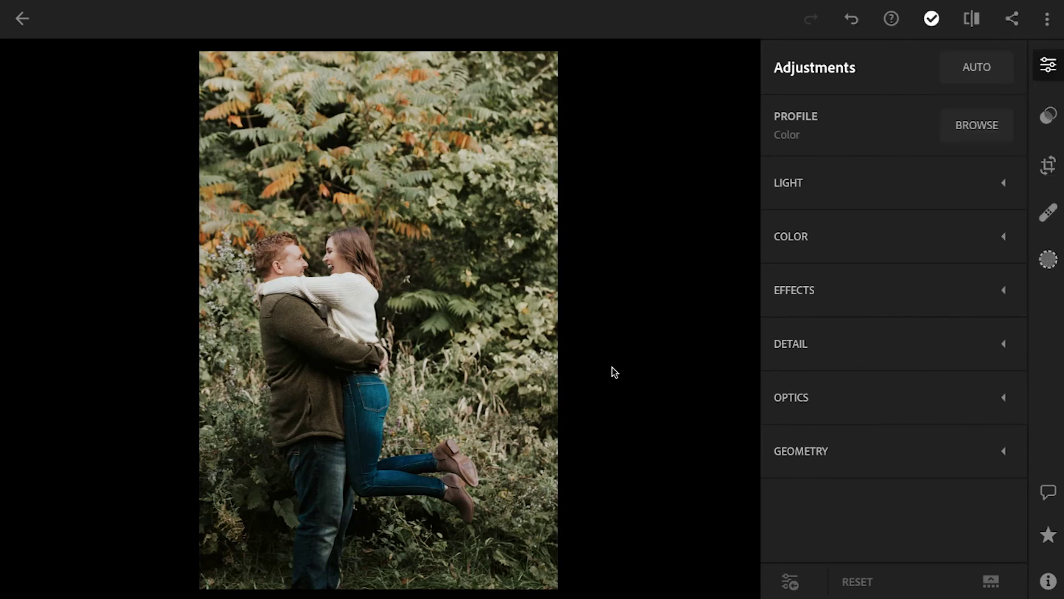
pyautogui.click(485, 371)
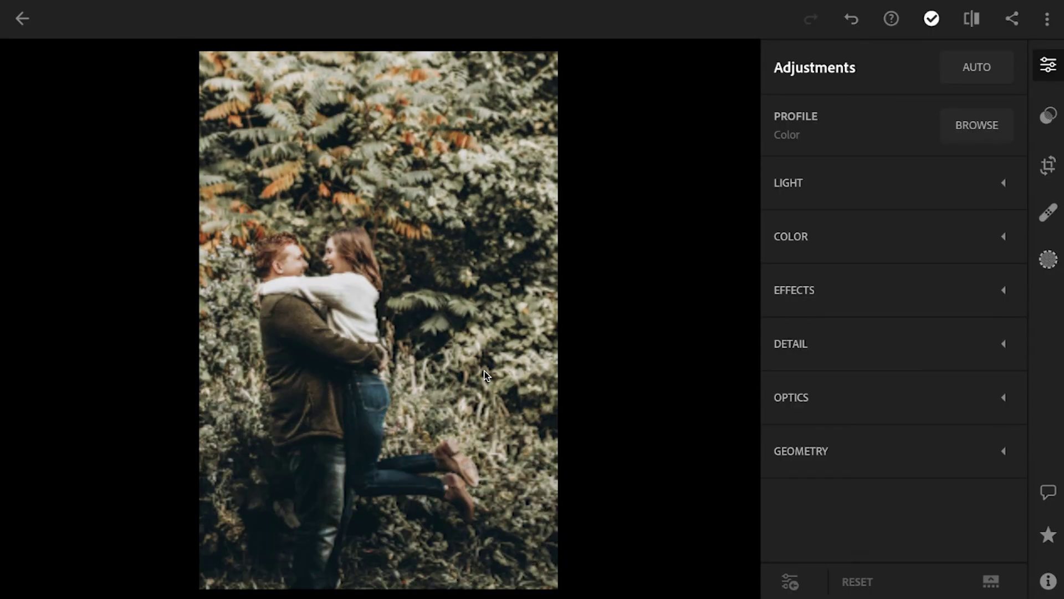
pyautogui.click(485, 371)
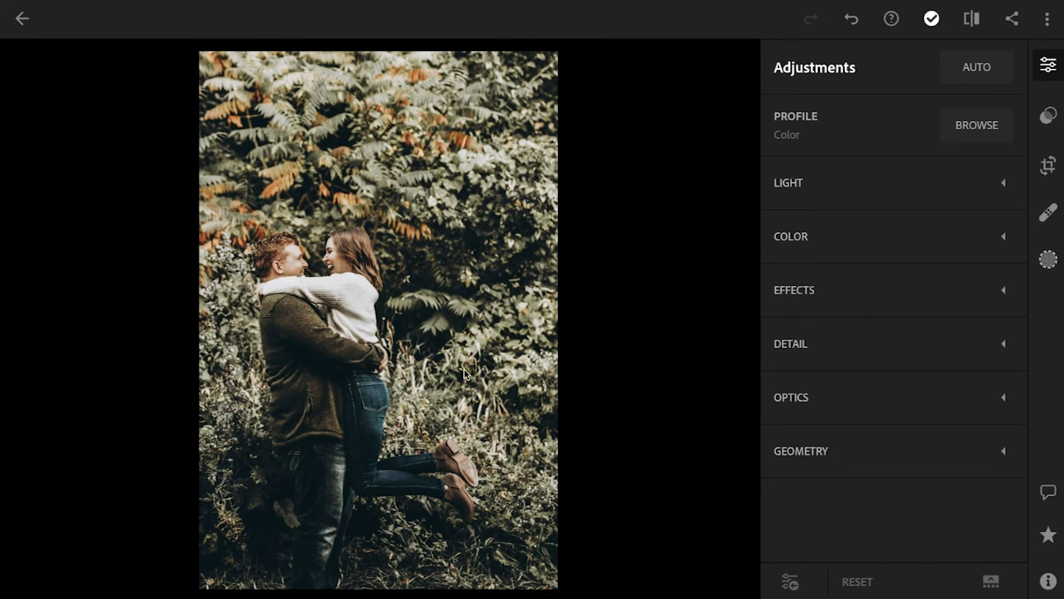
pyautogui.press('Right')
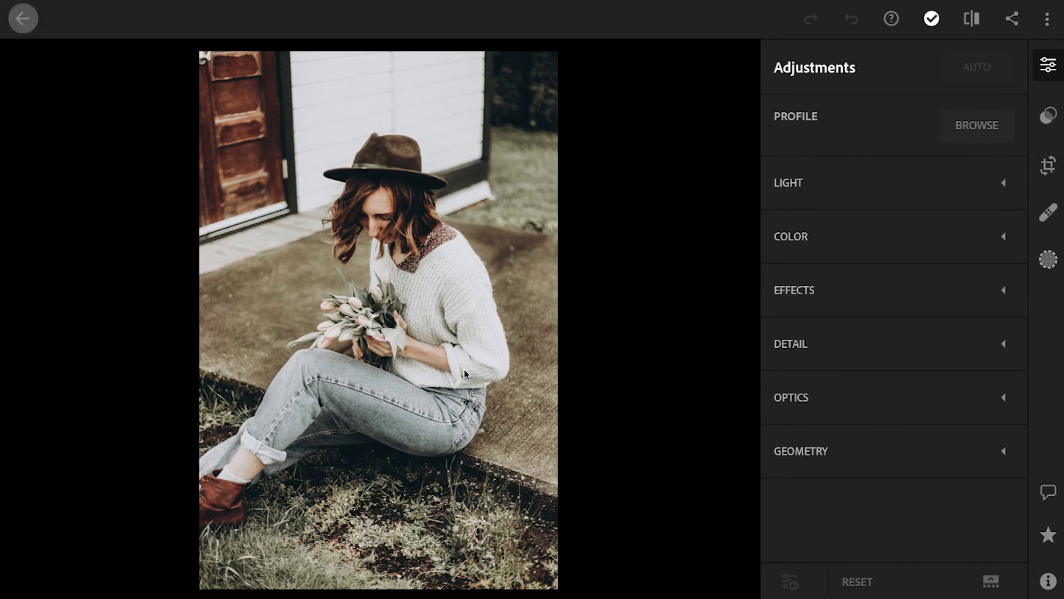
# Flip back through the graded gate and pines photos to the wedding arch photo
pyautogui.press('Right')
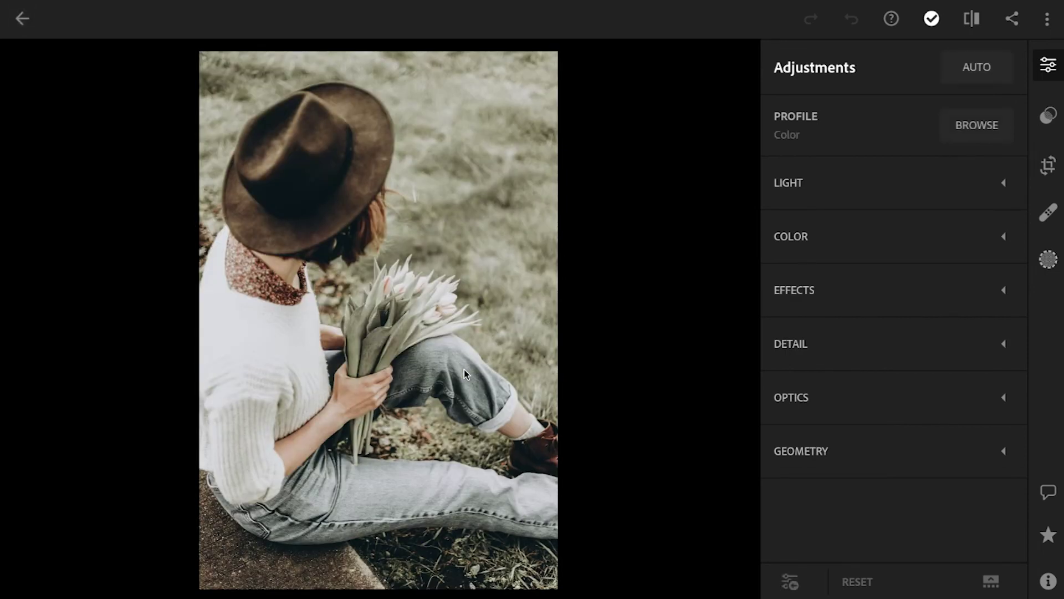
pyautogui.press('Right')
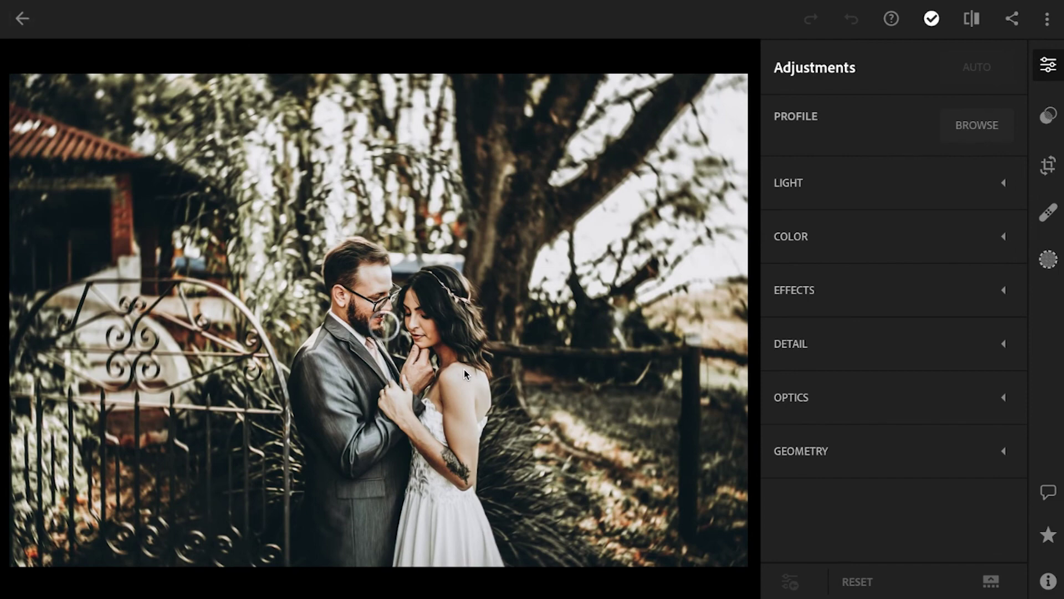
pyautogui.press('Right')
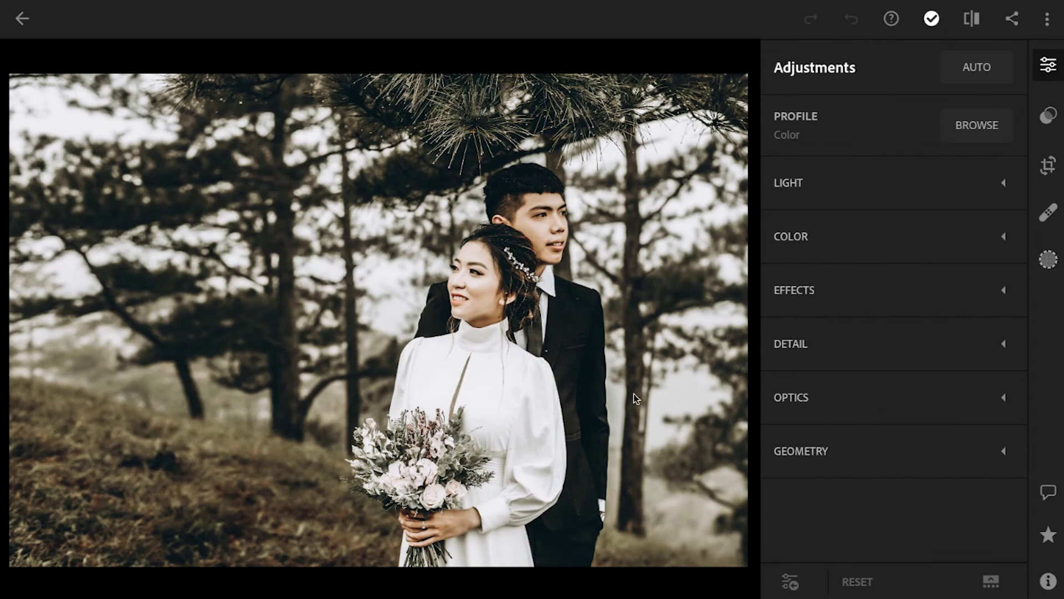
pyautogui.press('Right')
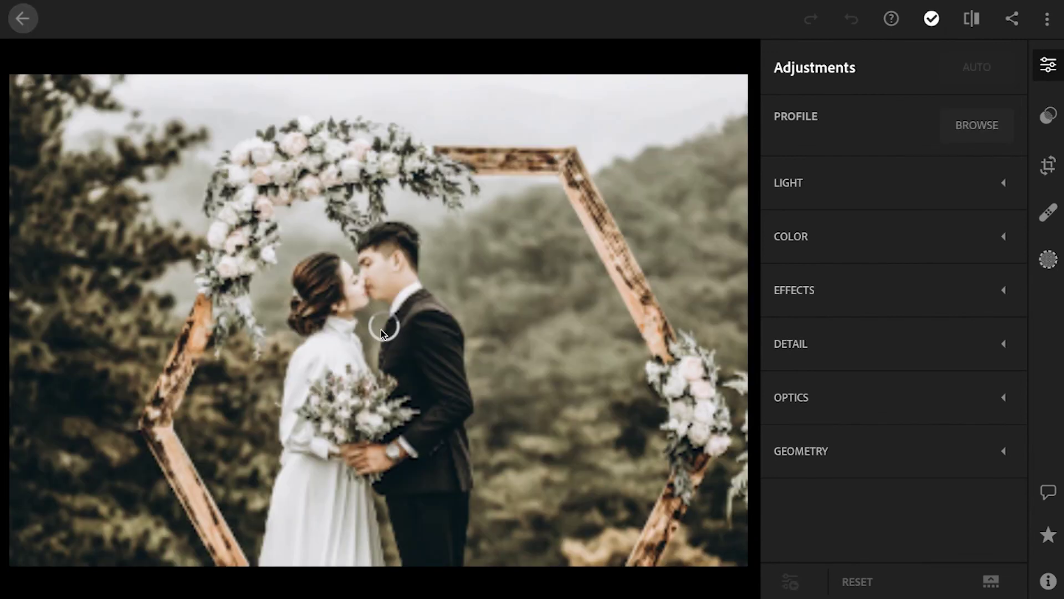